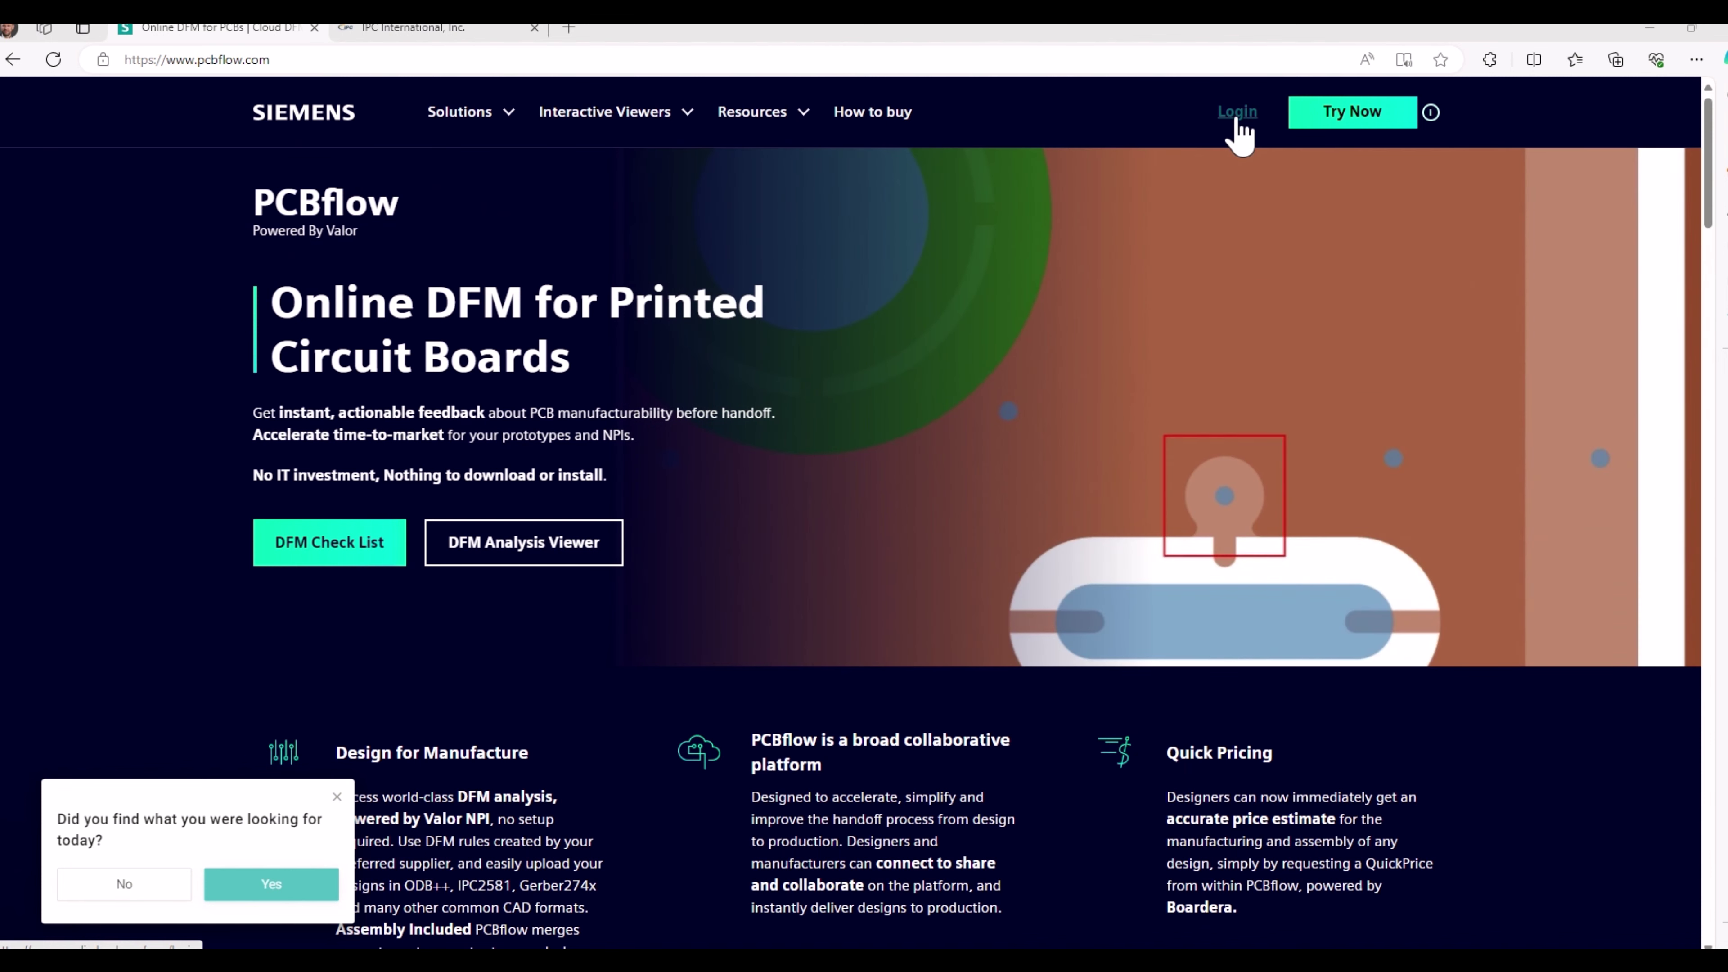
Start signing in to PCBflow, opening the login page in a new browser tab
{"action": "left_click", "coordinate": [1237, 112]}
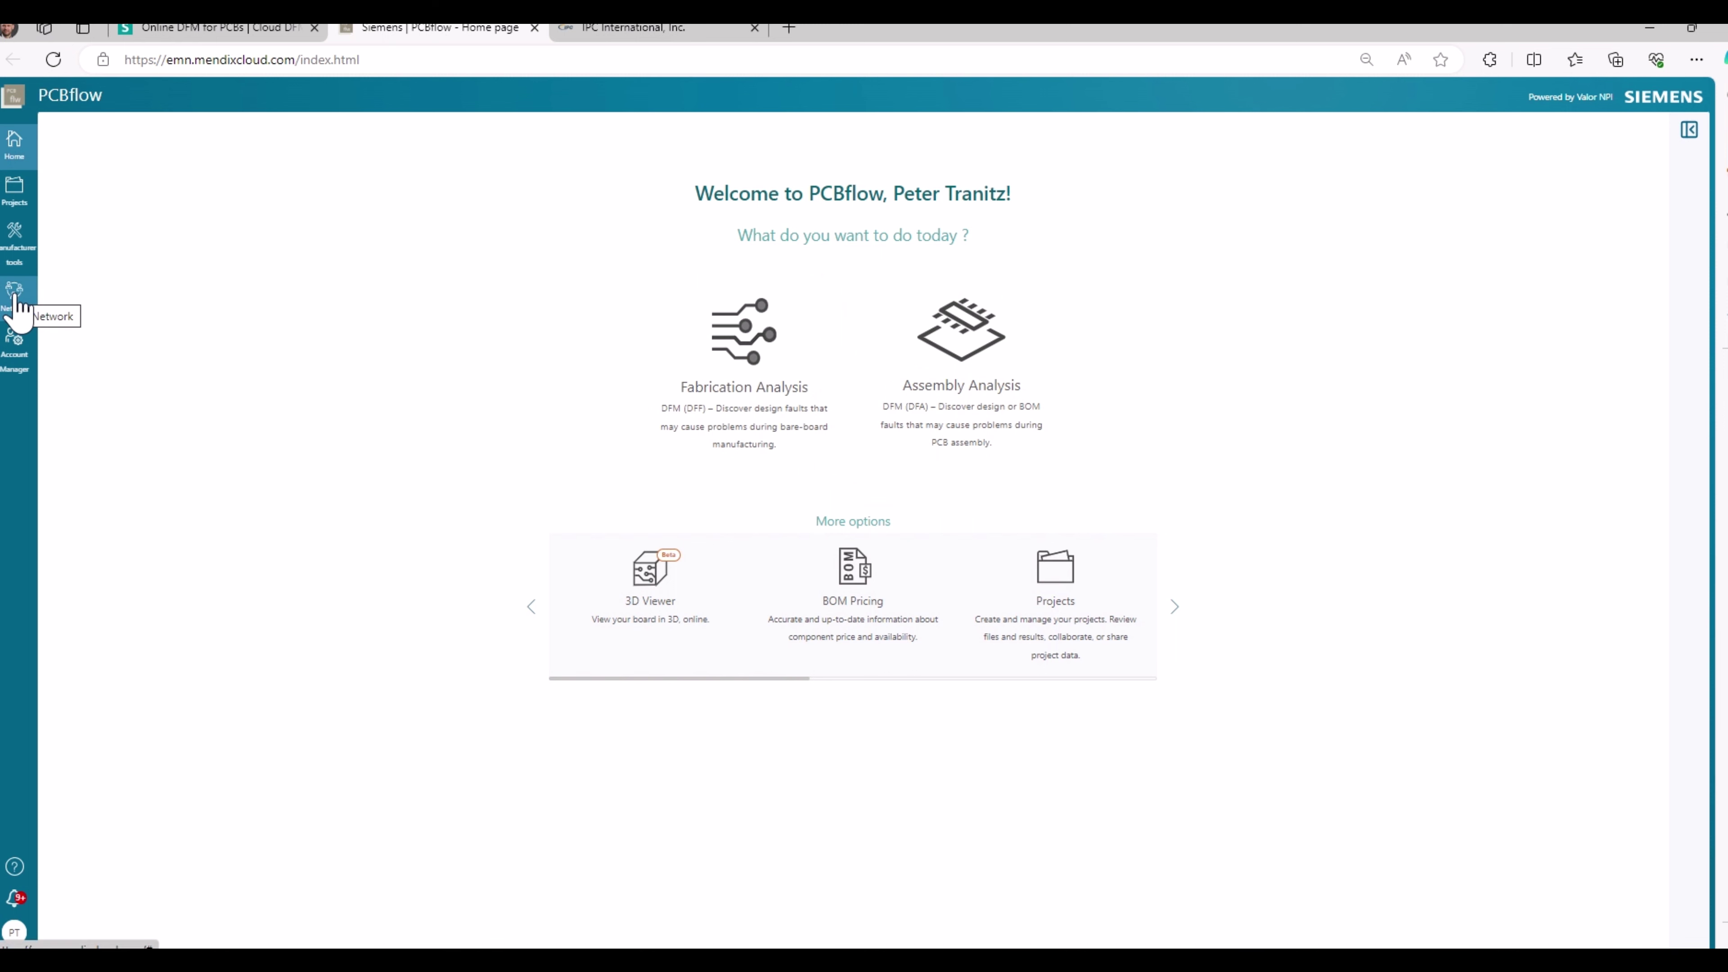
Show IPC's company details on the Network page, with its IPC_LevelA to IPC_LevelC DFM profiles
{"action": "left_click", "coordinate": [15, 297]}
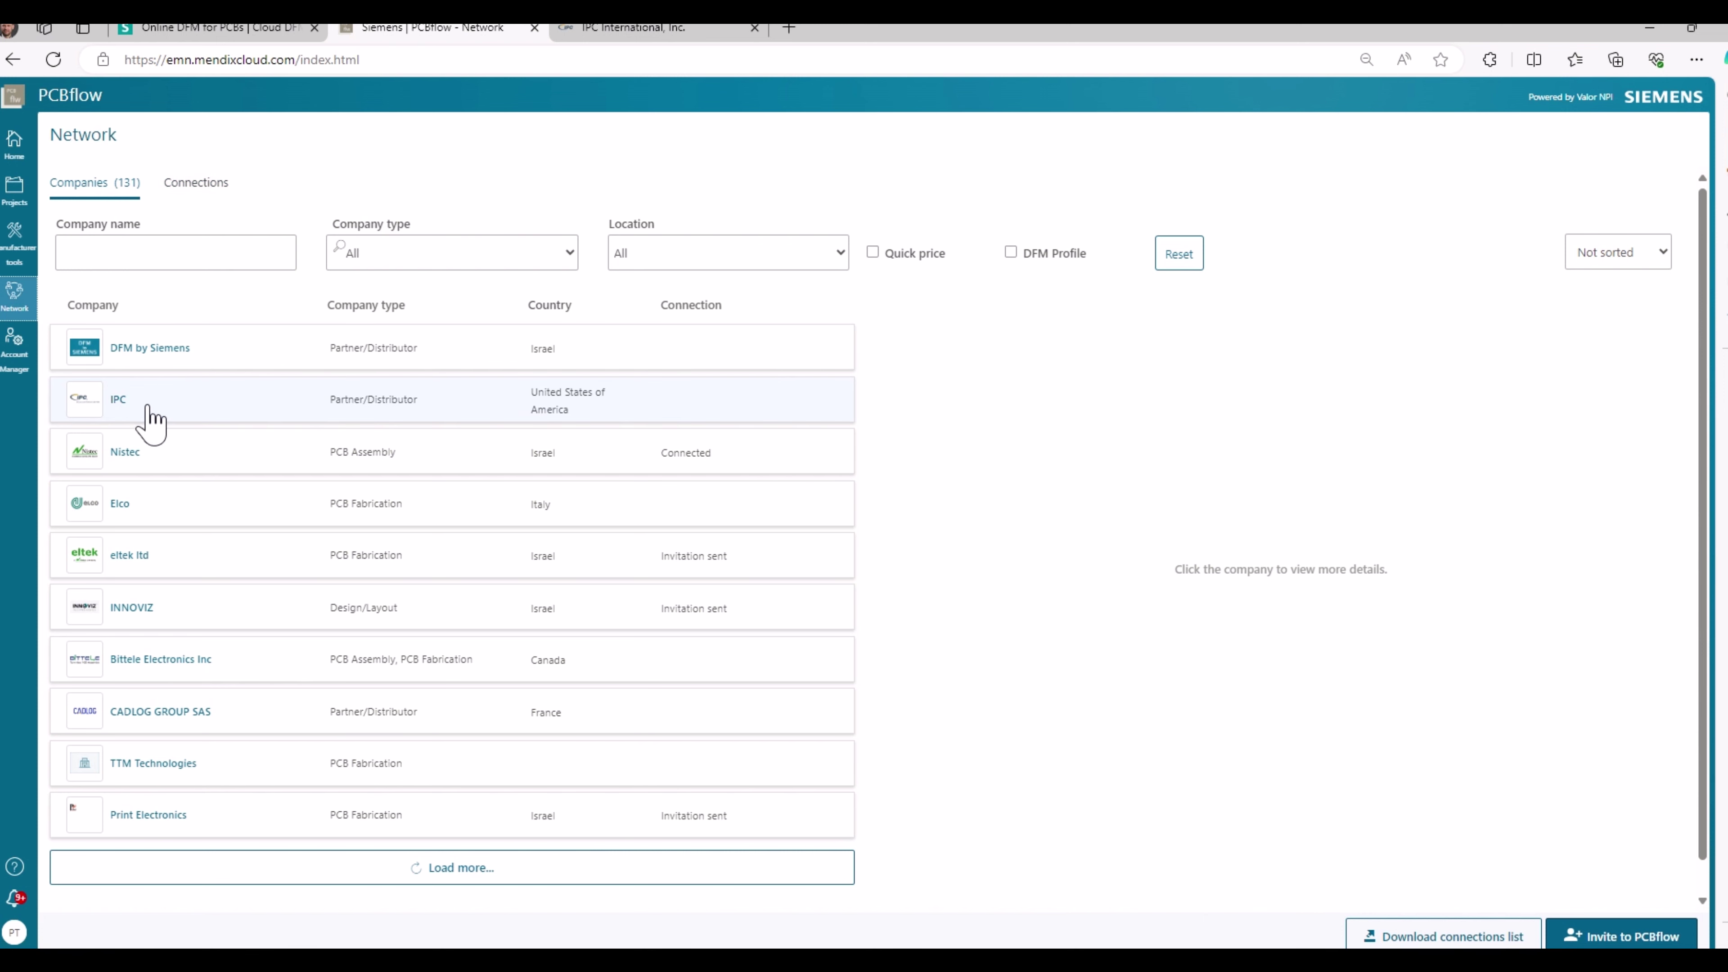
{"action": "left_click", "coordinate": [151, 422]}
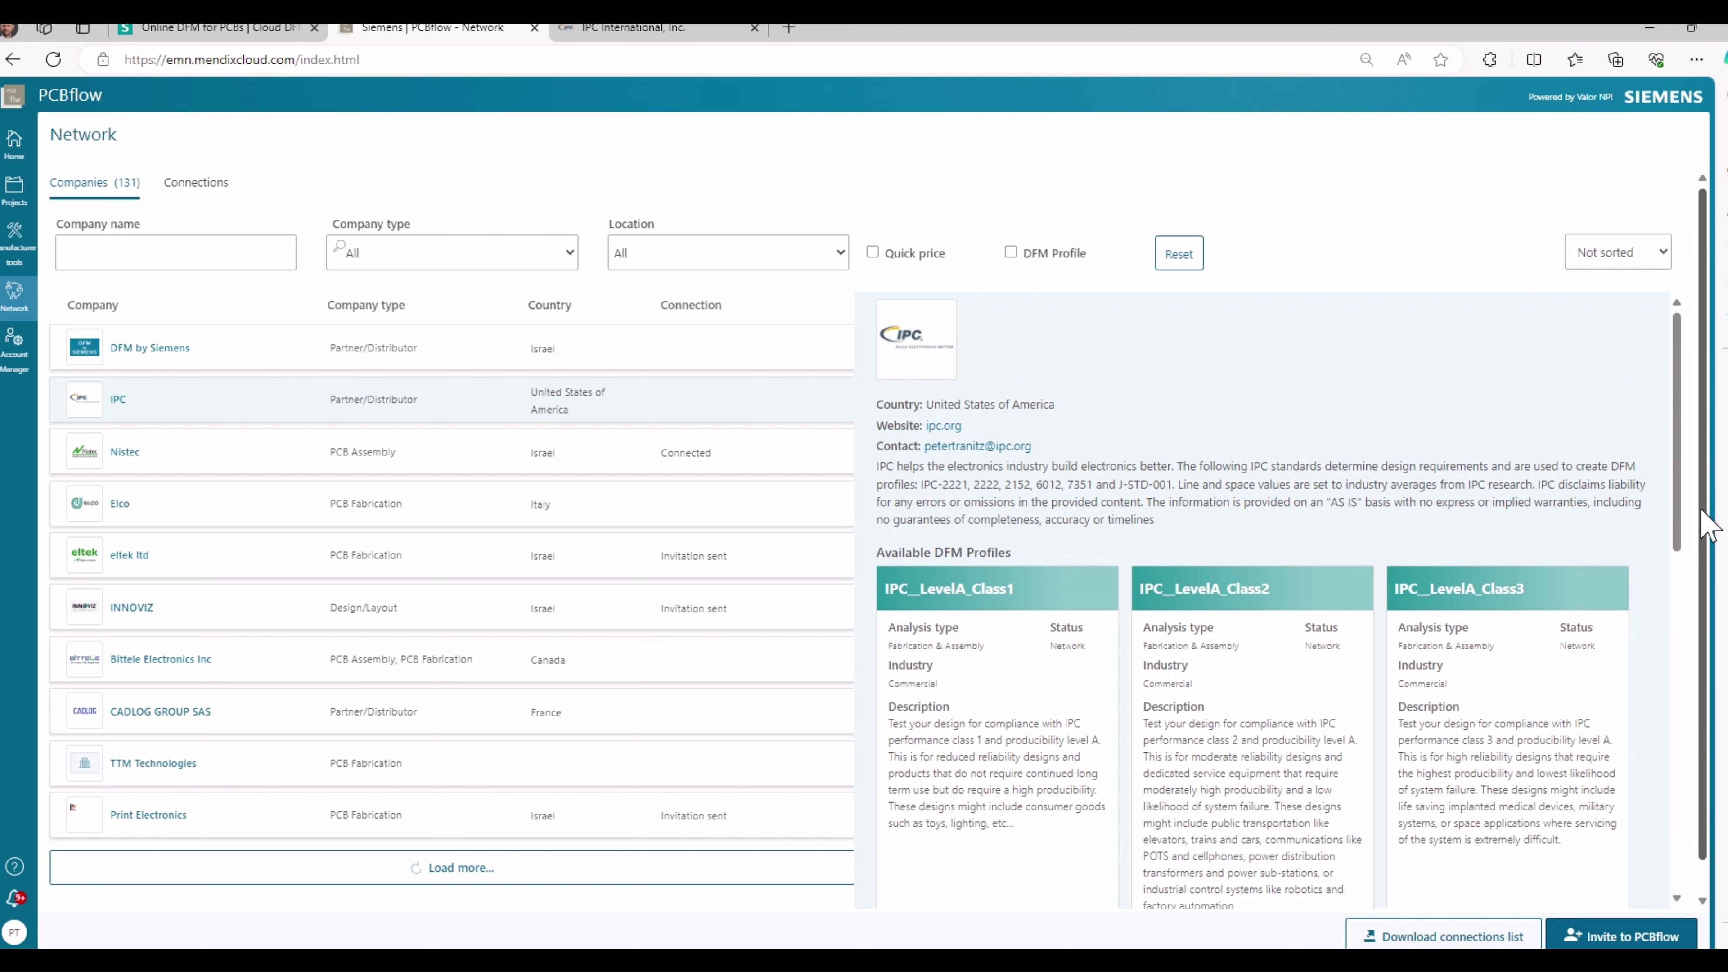
{"action": "left_click_drag", "start_coordinate": [1678, 529], "coordinate": [1647, 718]}
{"action": "scroll", "coordinate": [1647, 718], "scroll_direction": "up", "scroll_amount": 7}
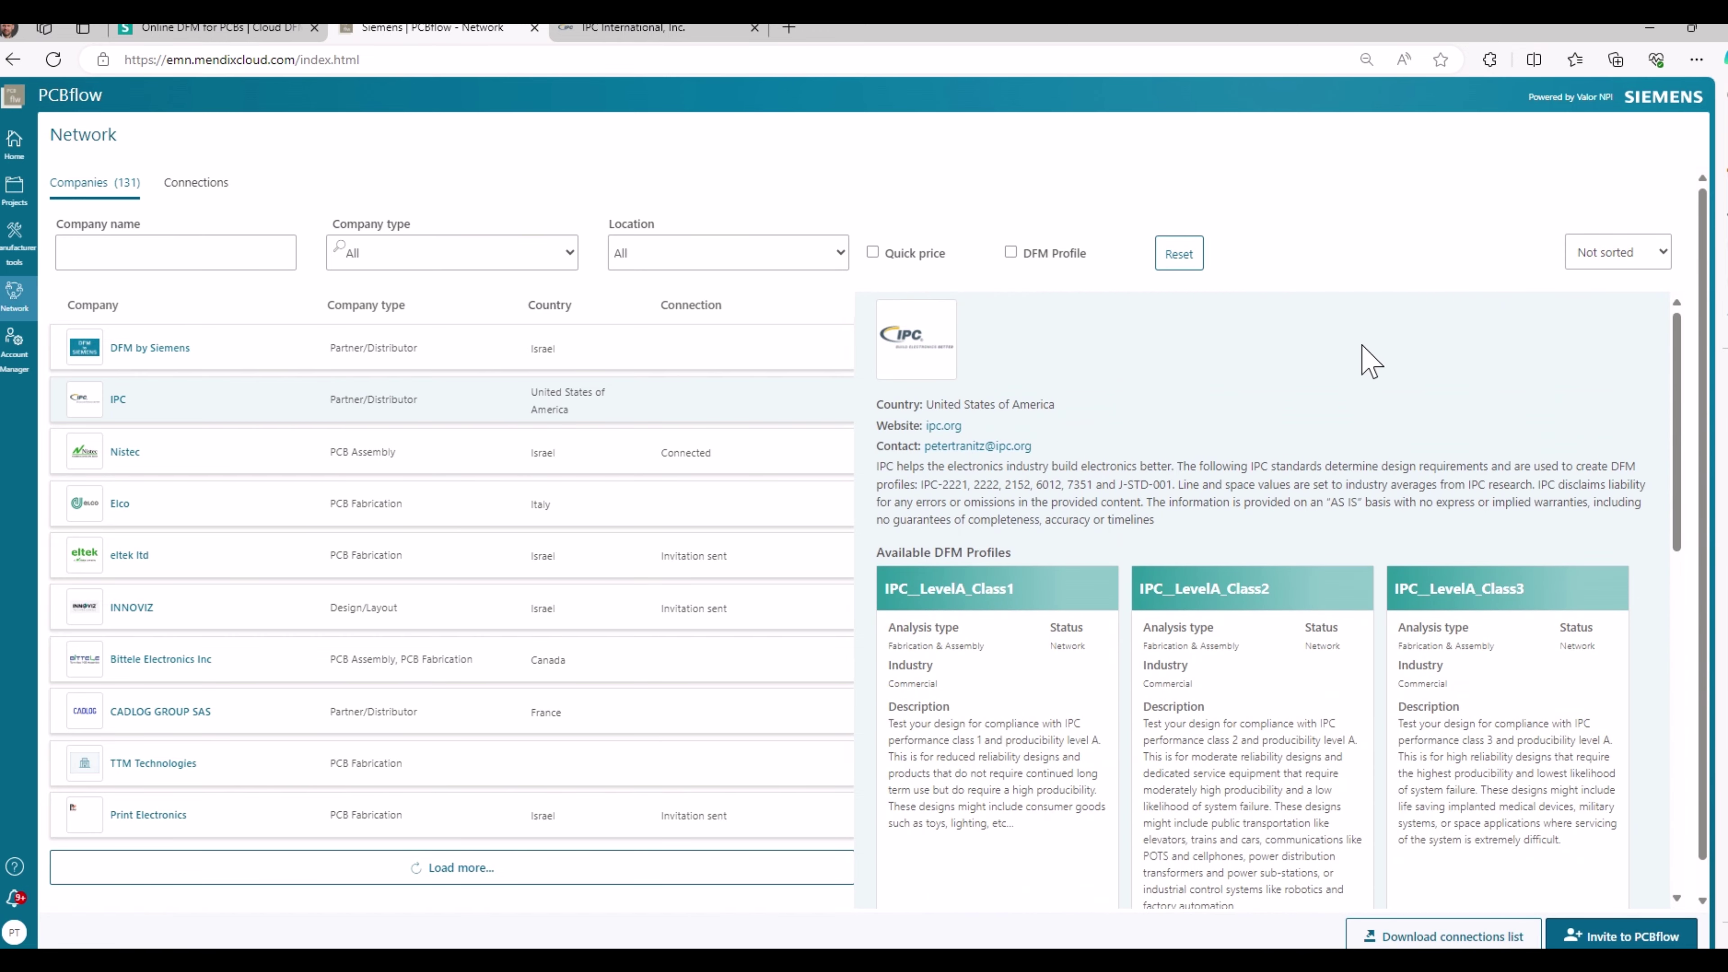
Start an Assembly Analysis project named TestAA using the sample design and BOM files
{"action": "left_click", "coordinate": [13, 149]}
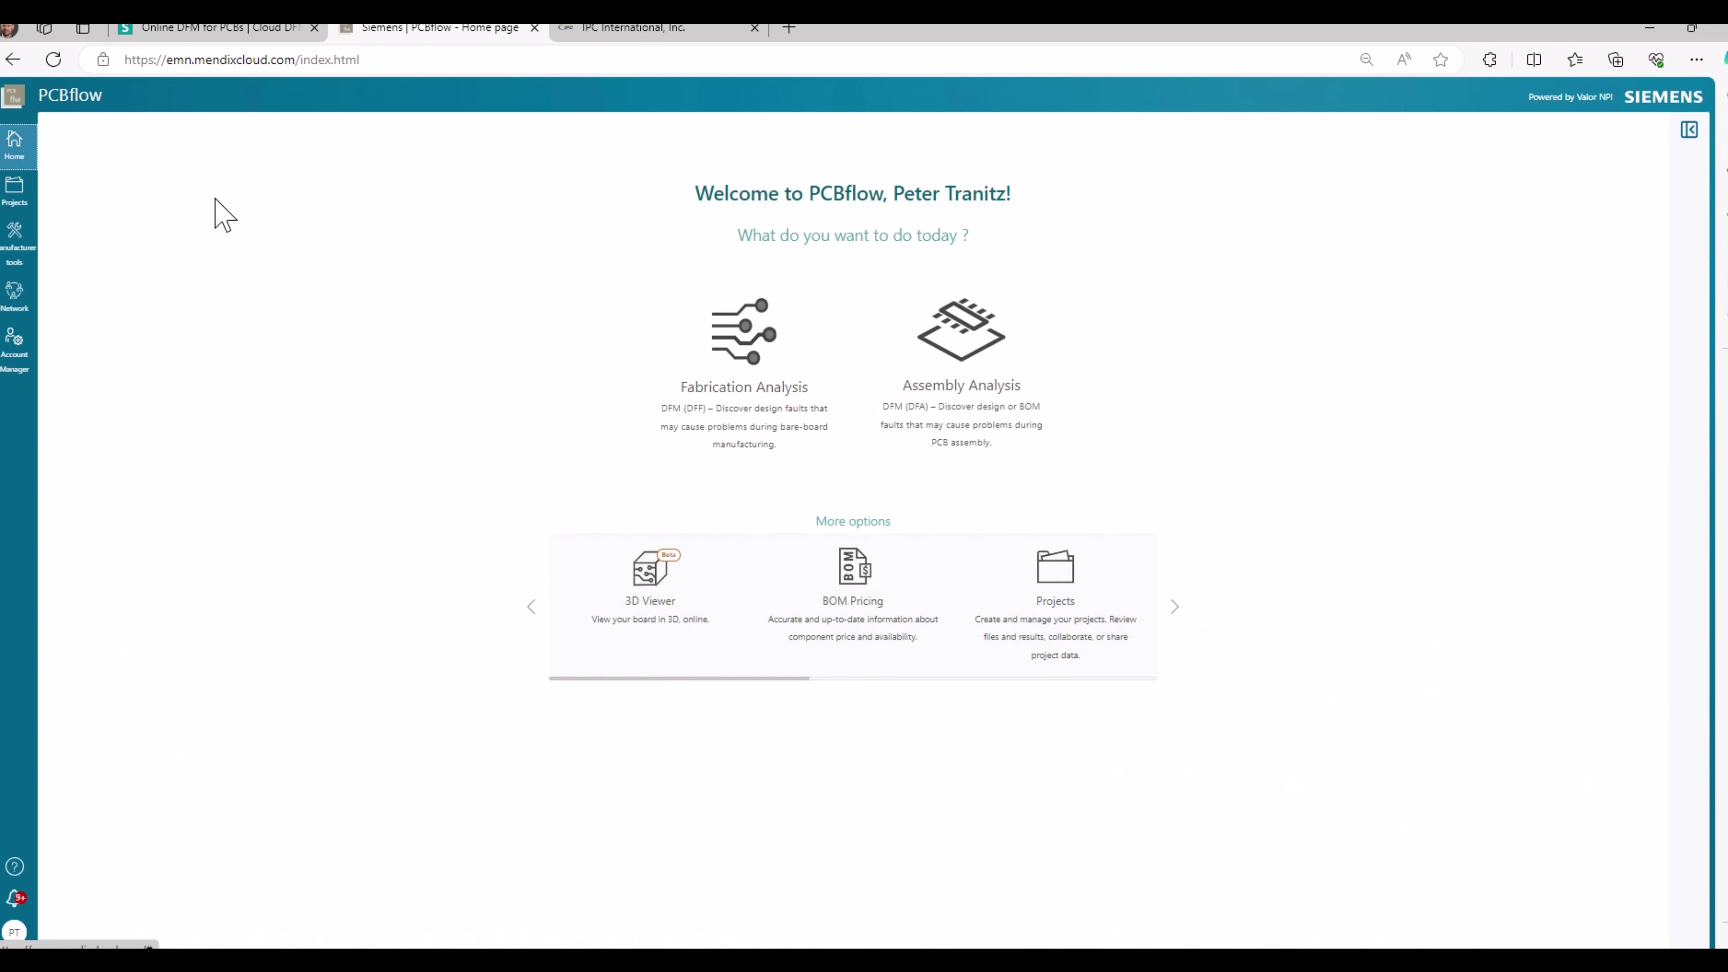
{"action": "left_click", "coordinate": [980, 367]}
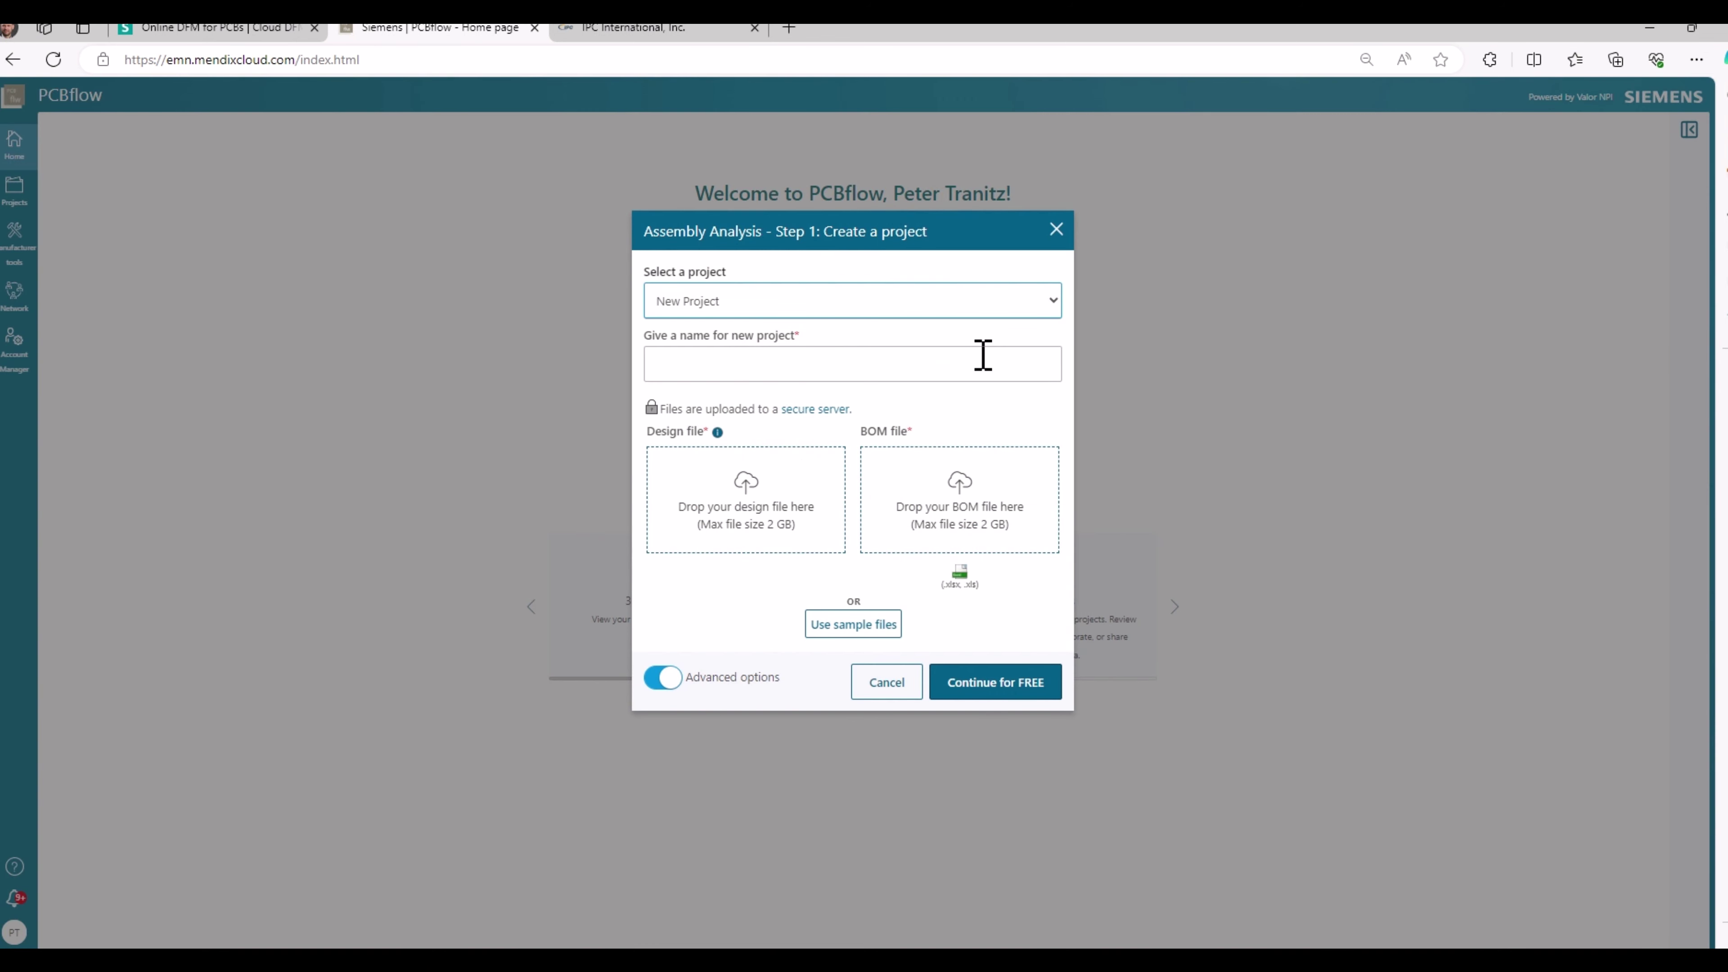
{"action": "left_click", "coordinate": [758, 361]}
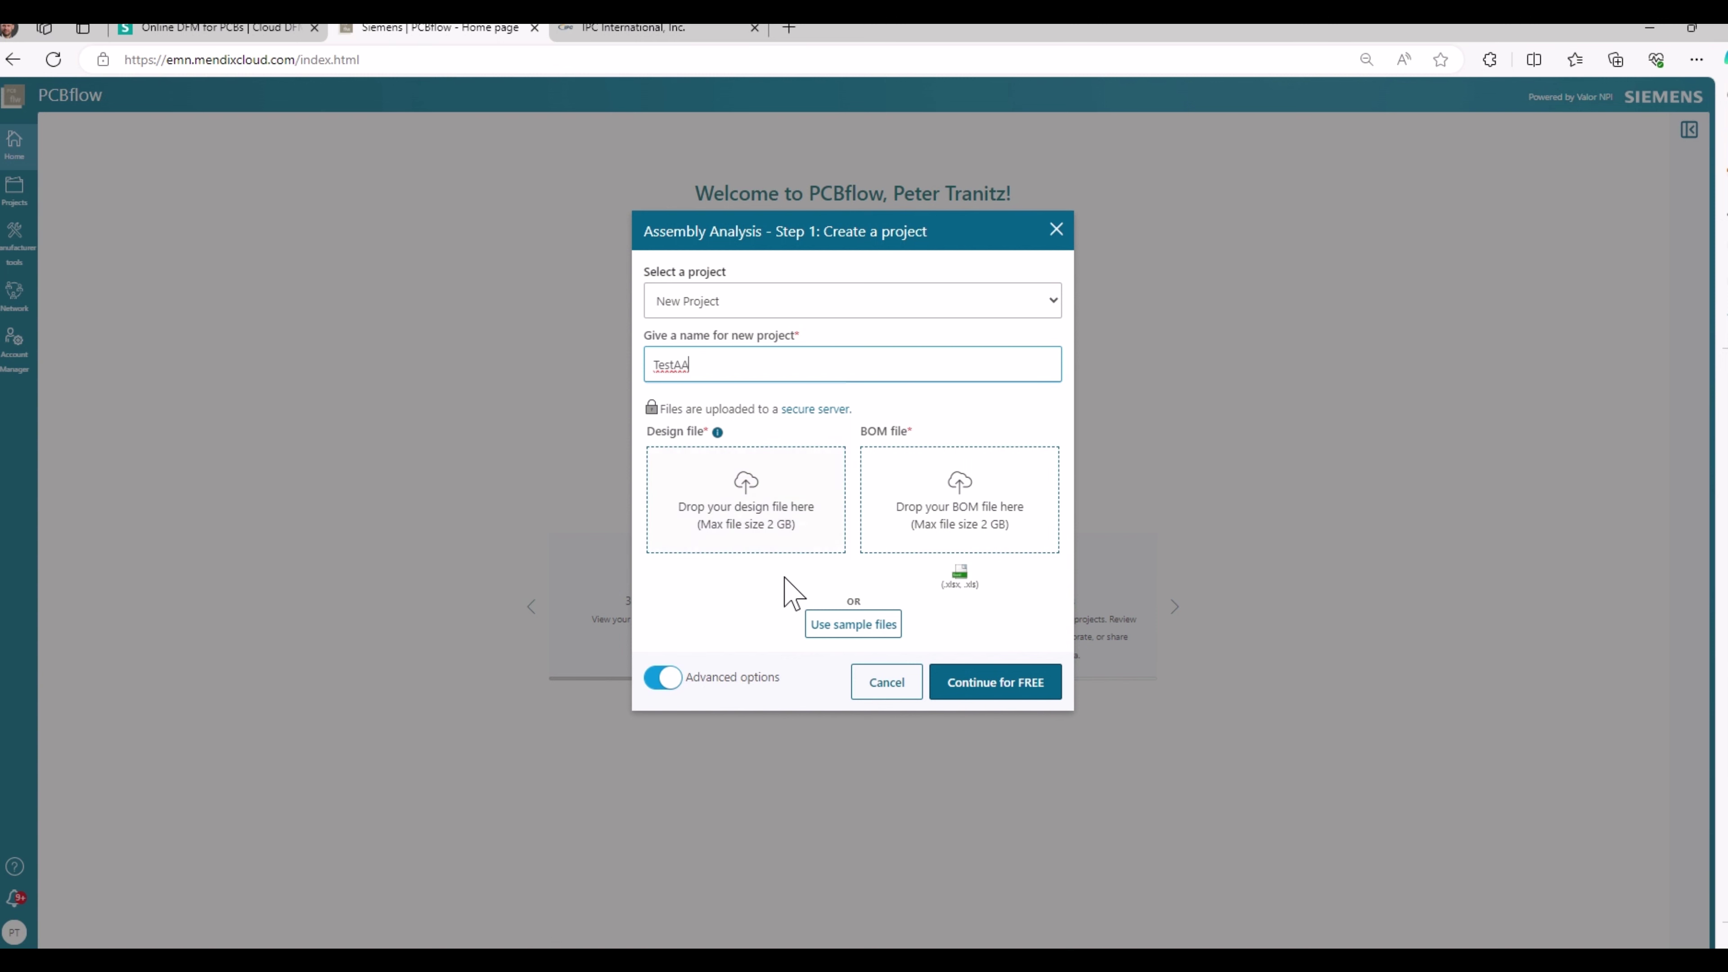
{"action": "left_click", "coordinate": [854, 625]}
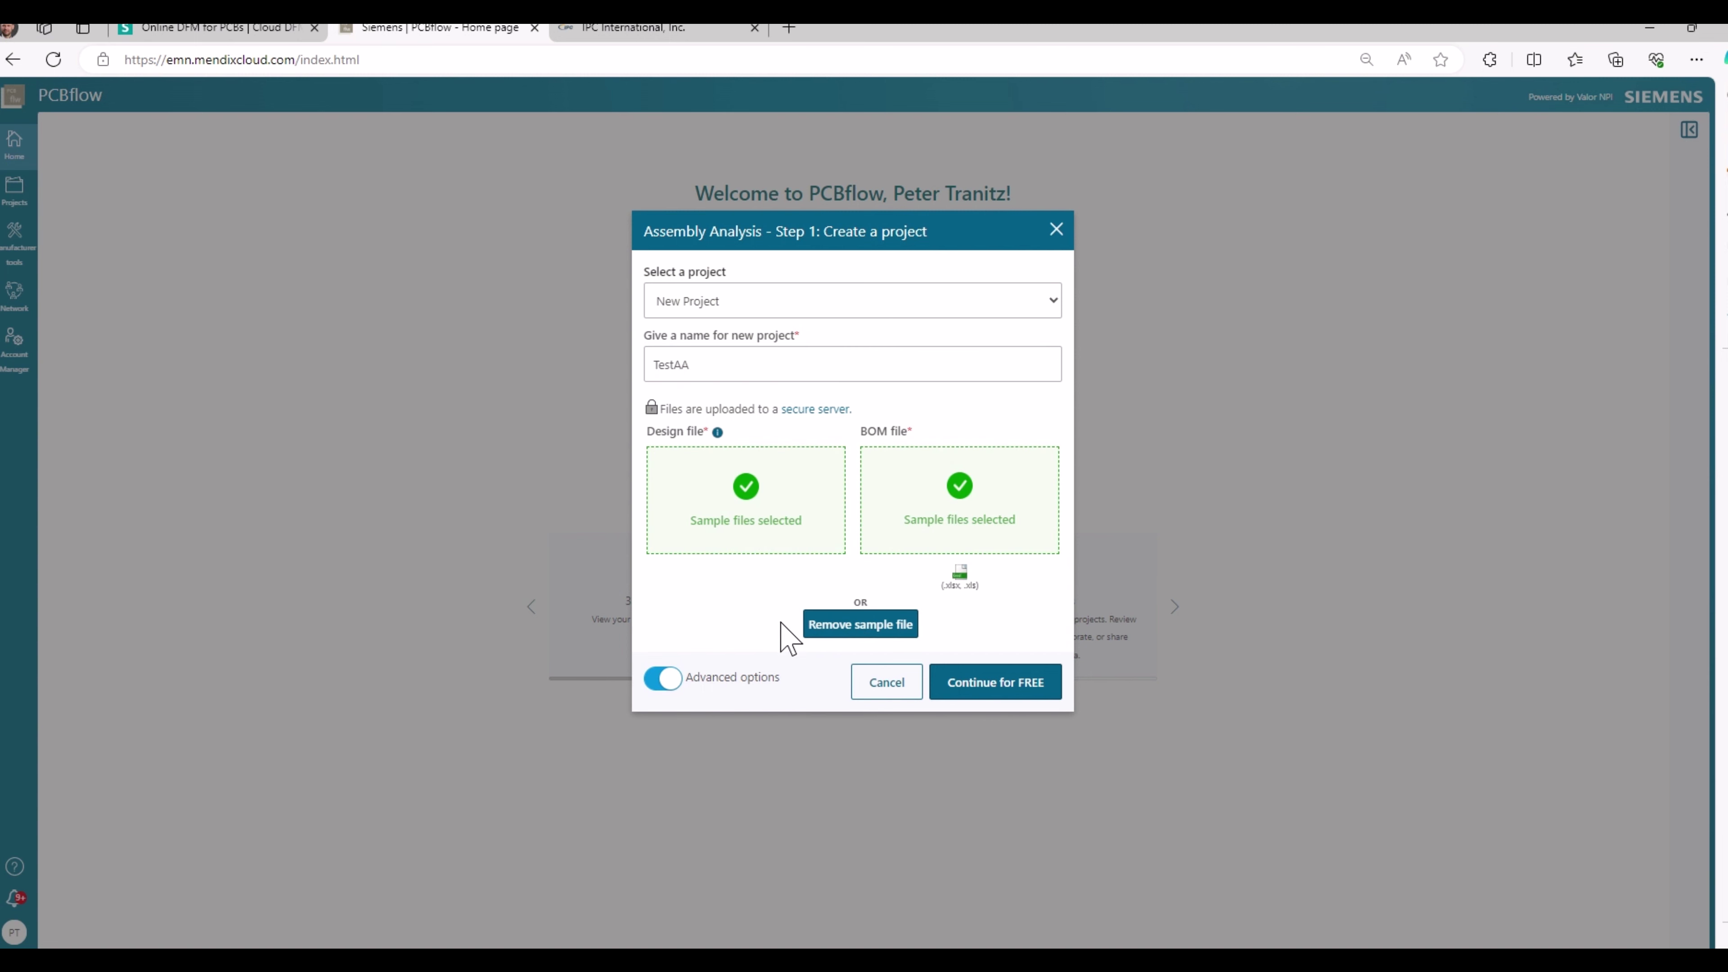
Create TestAA, skip the VPL Search tutorial, and accept the 17-of-20 BOM part matches
{"action": "left_click", "coordinate": [970, 689]}
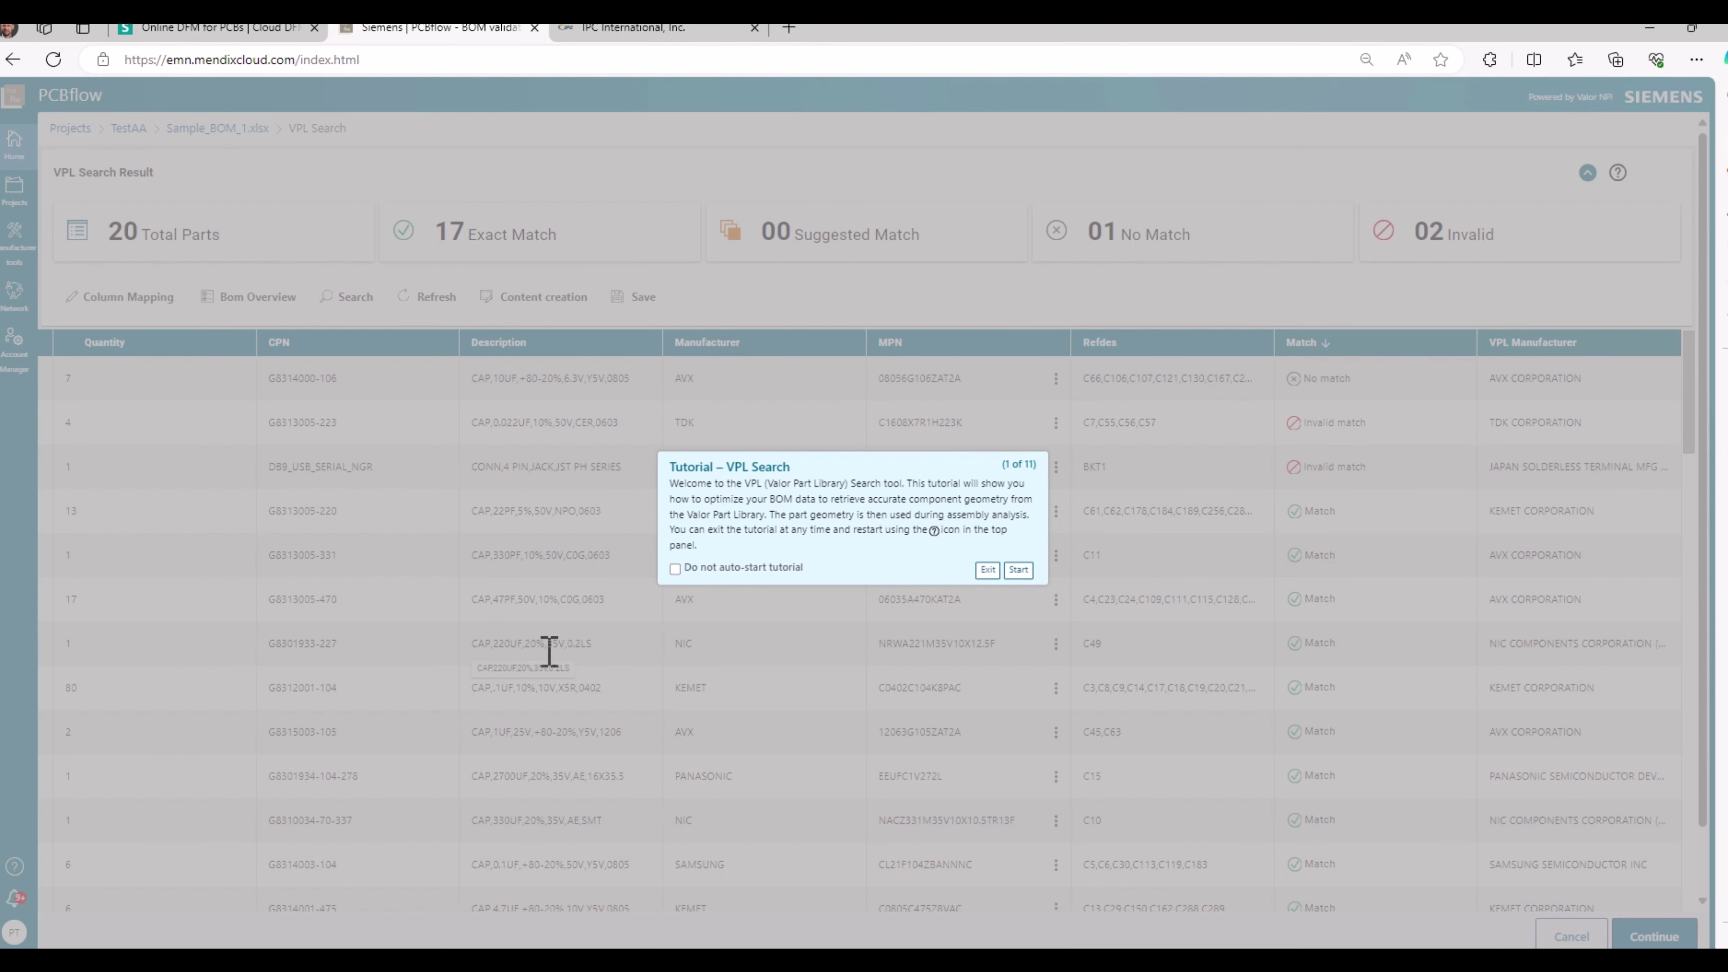
{"action": "left_click", "coordinate": [988, 571]}
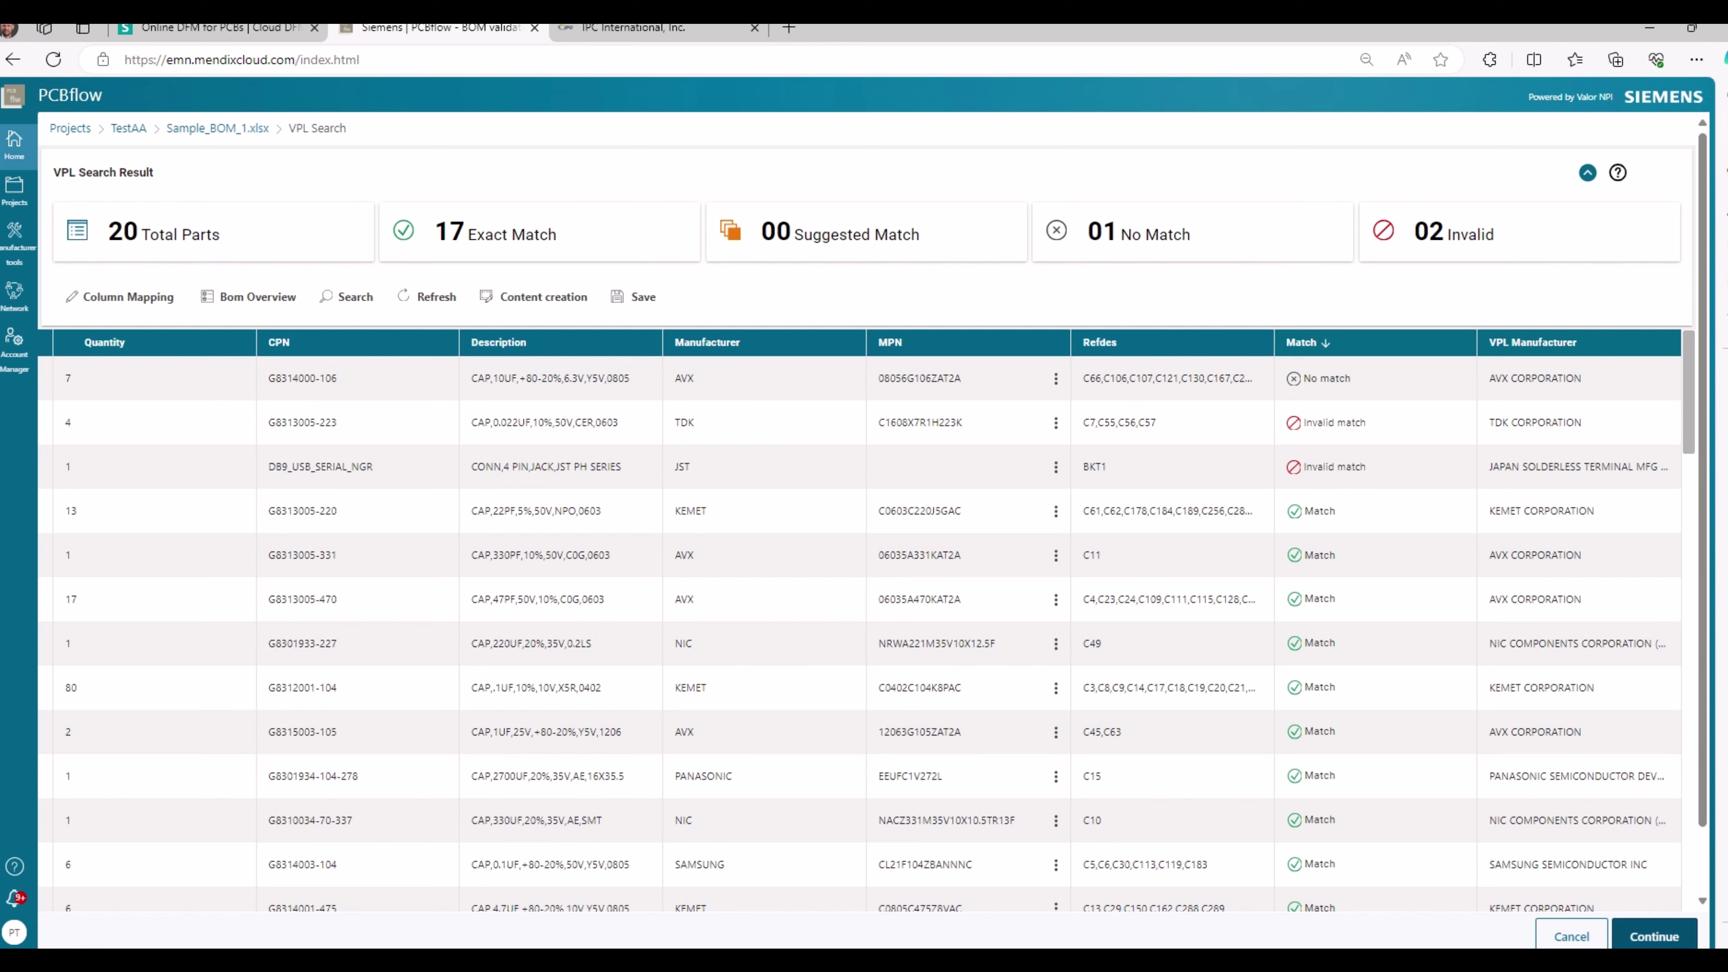
{"action": "left_click", "coordinate": [1668, 938]}
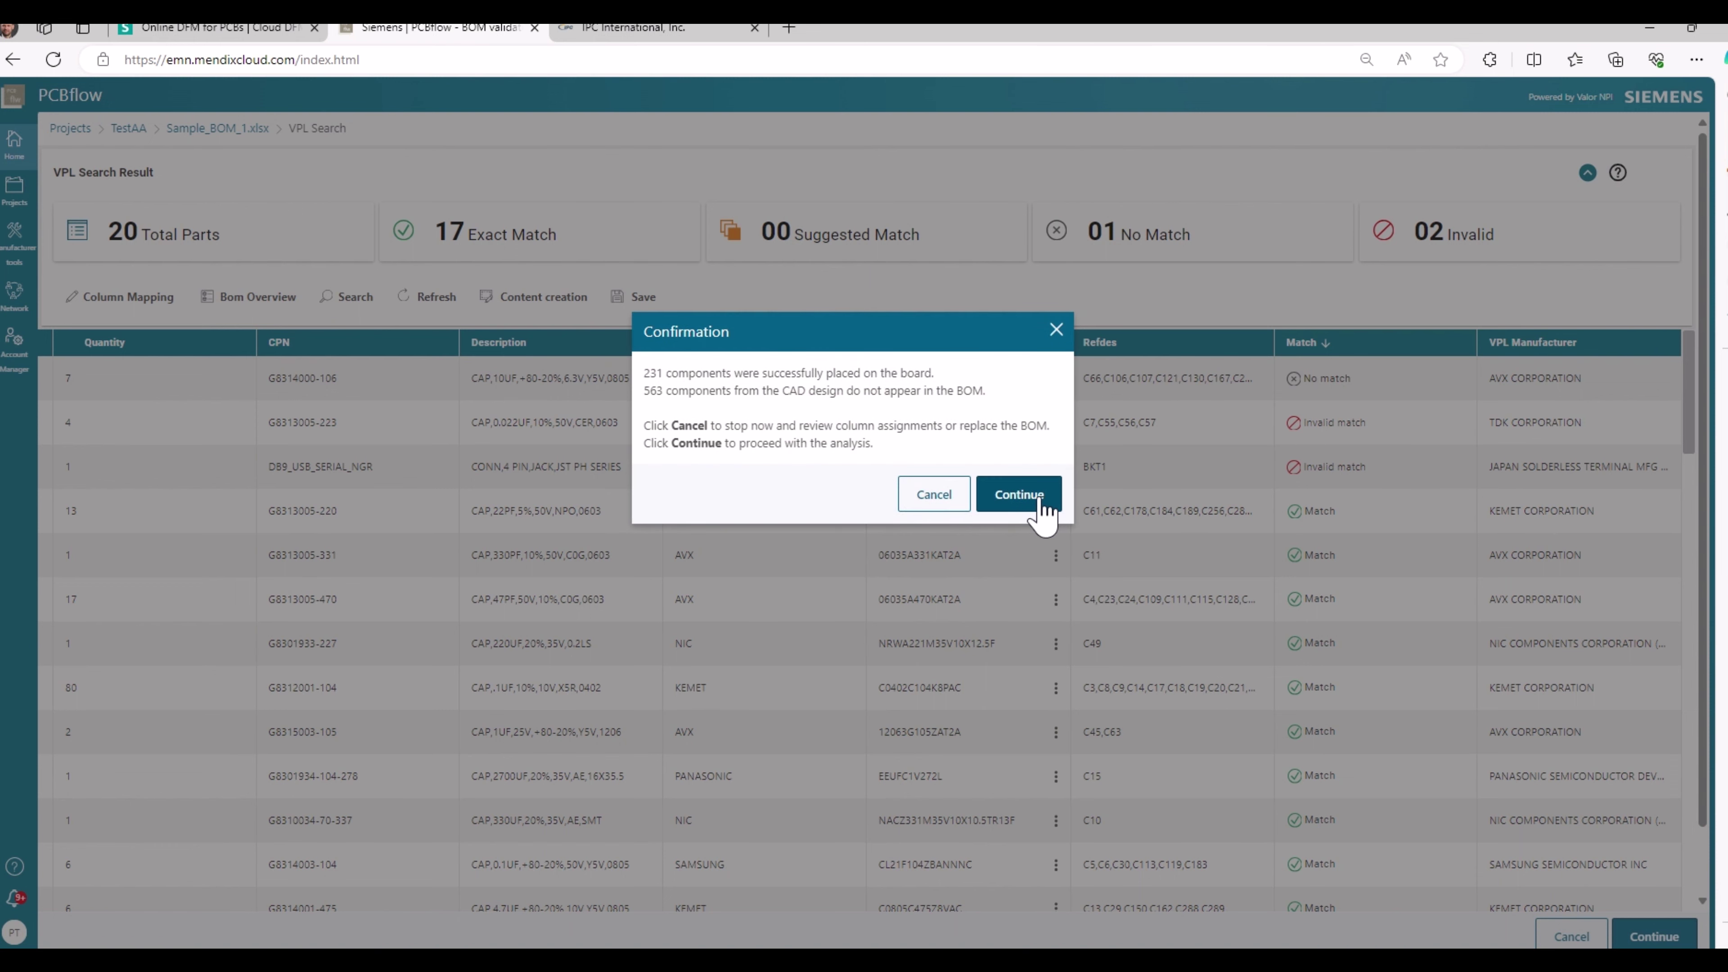
Confirm the 231 placed components and run the free DFM analysis with IPC_LevelA_Class3
{"action": "left_click", "coordinate": [1039, 505]}
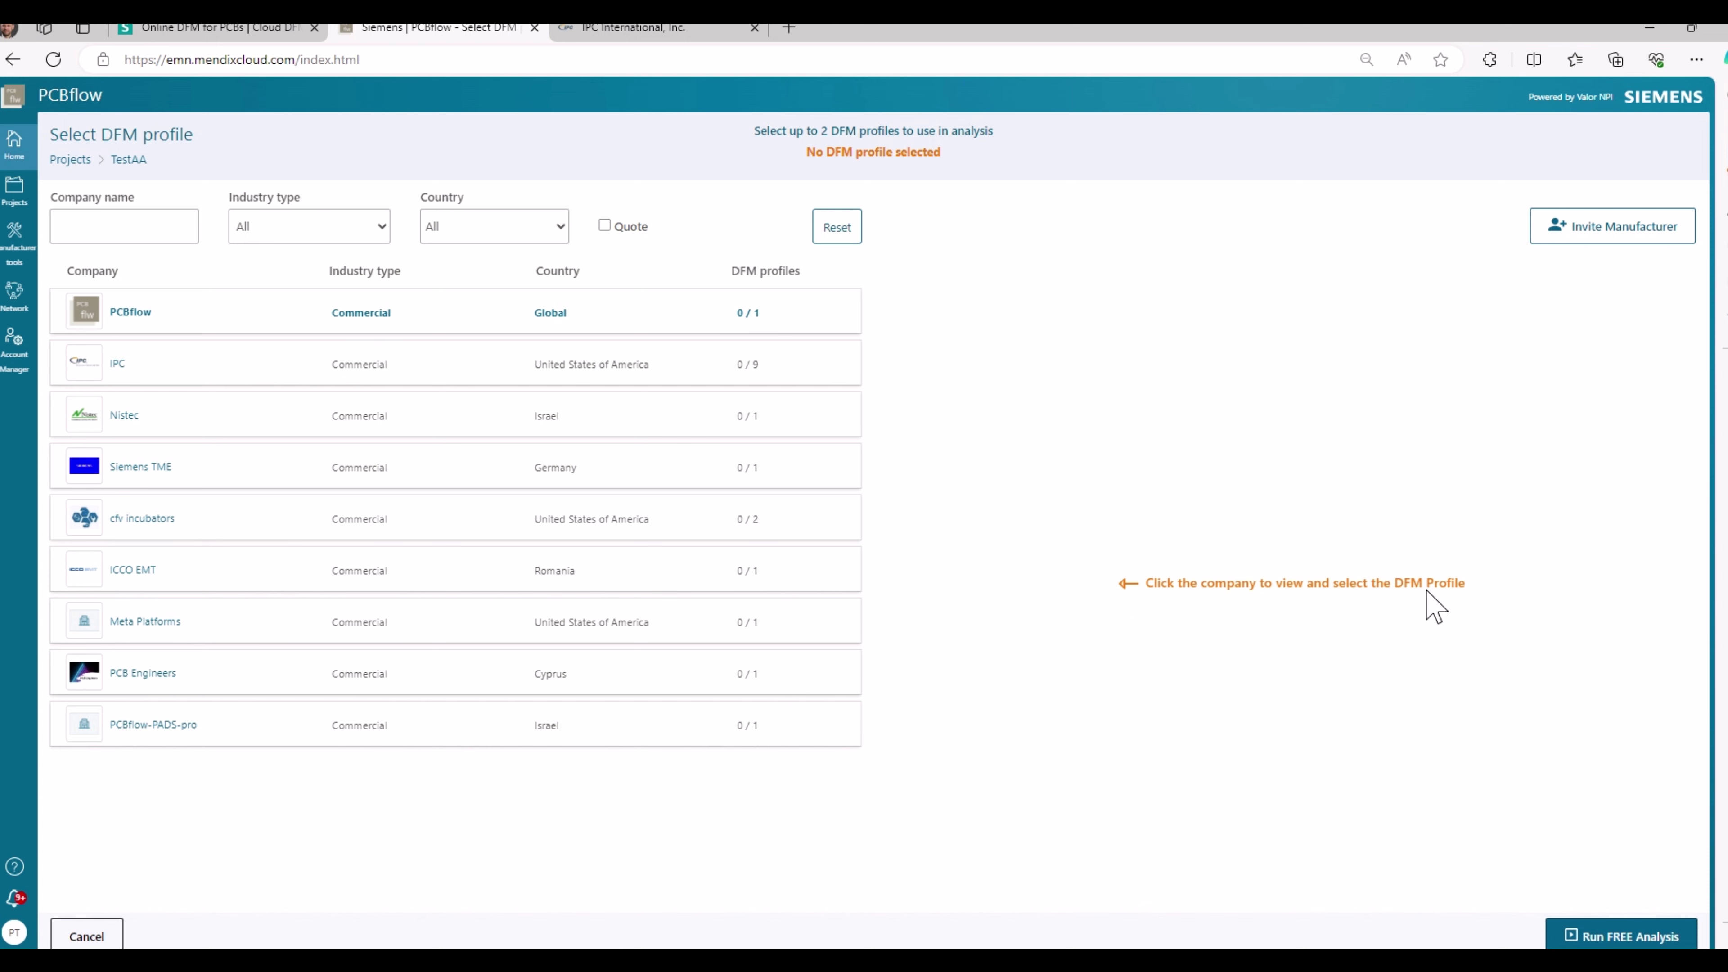
{"action": "left_click", "coordinate": [121, 367]}
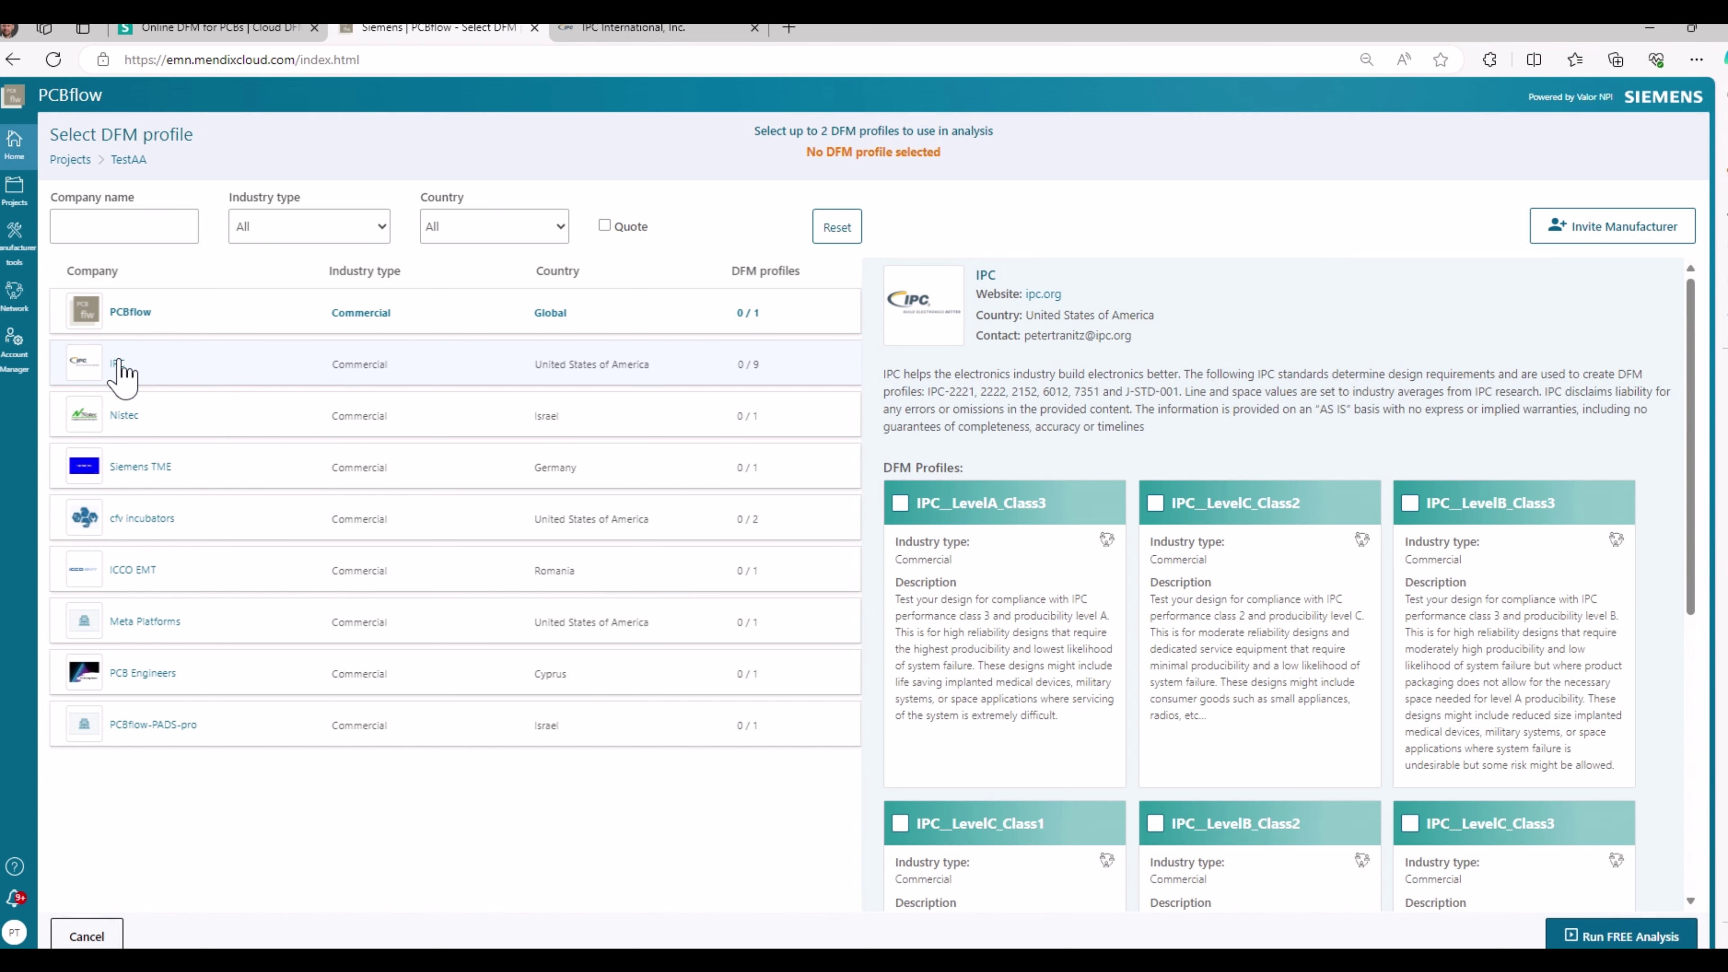
{"action": "left_click", "coordinate": [901, 504]}
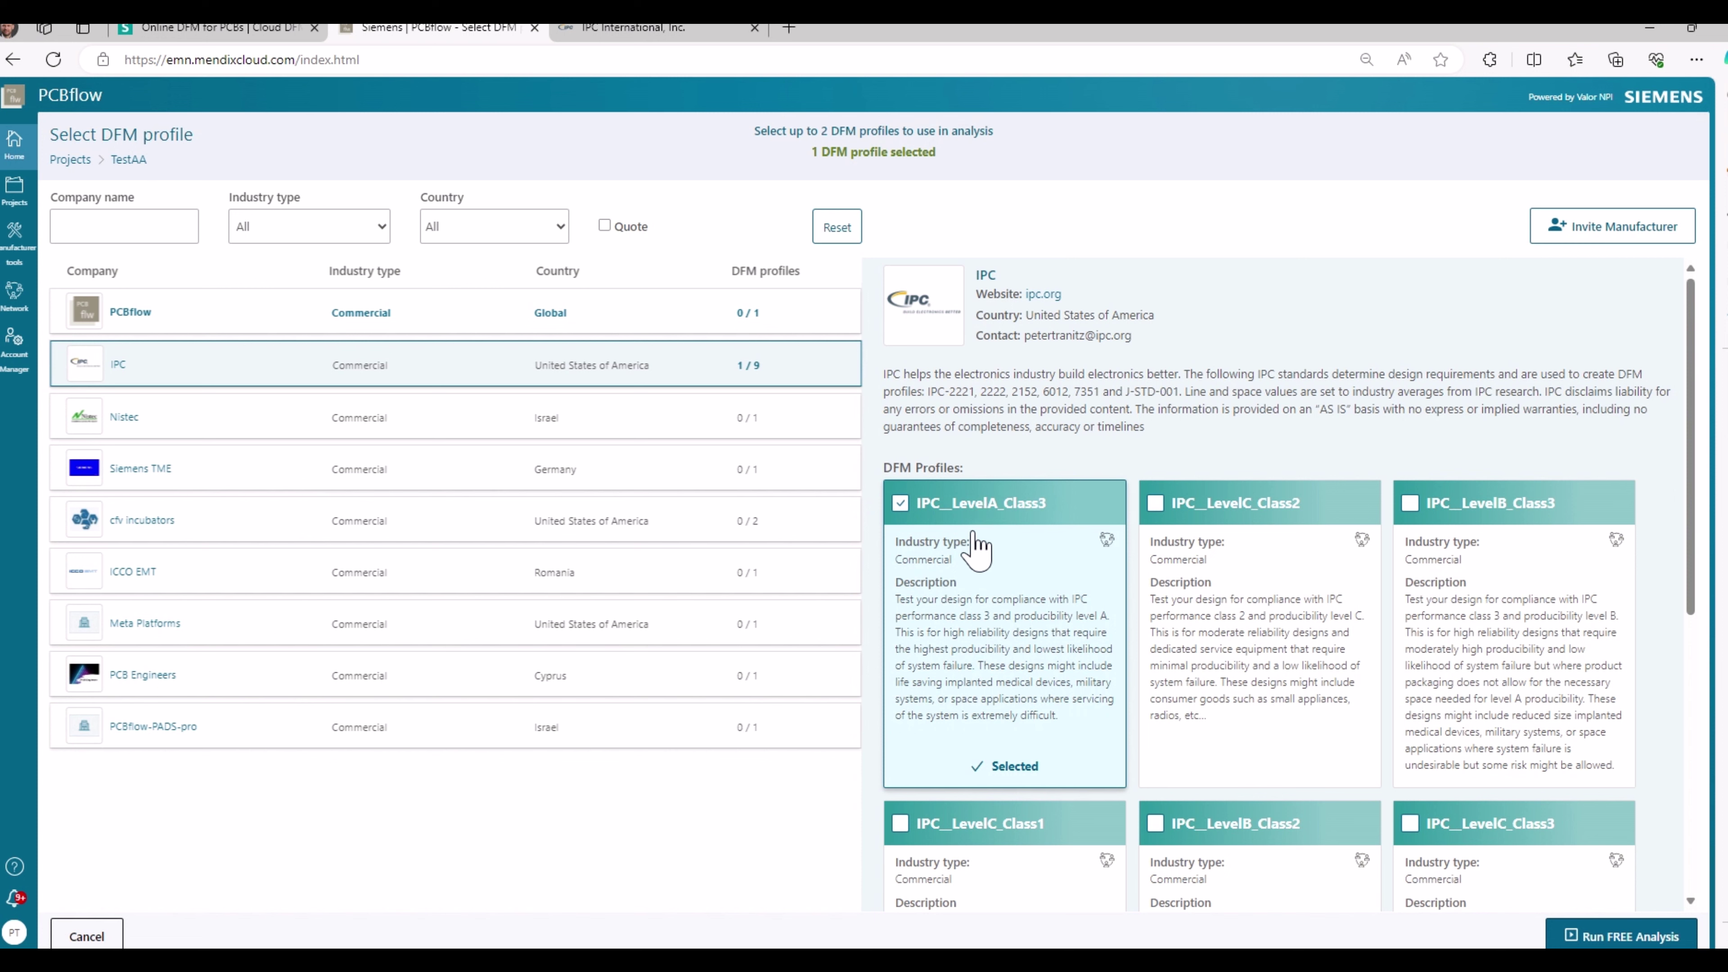
{"action": "left_click", "coordinate": [1629, 937]}
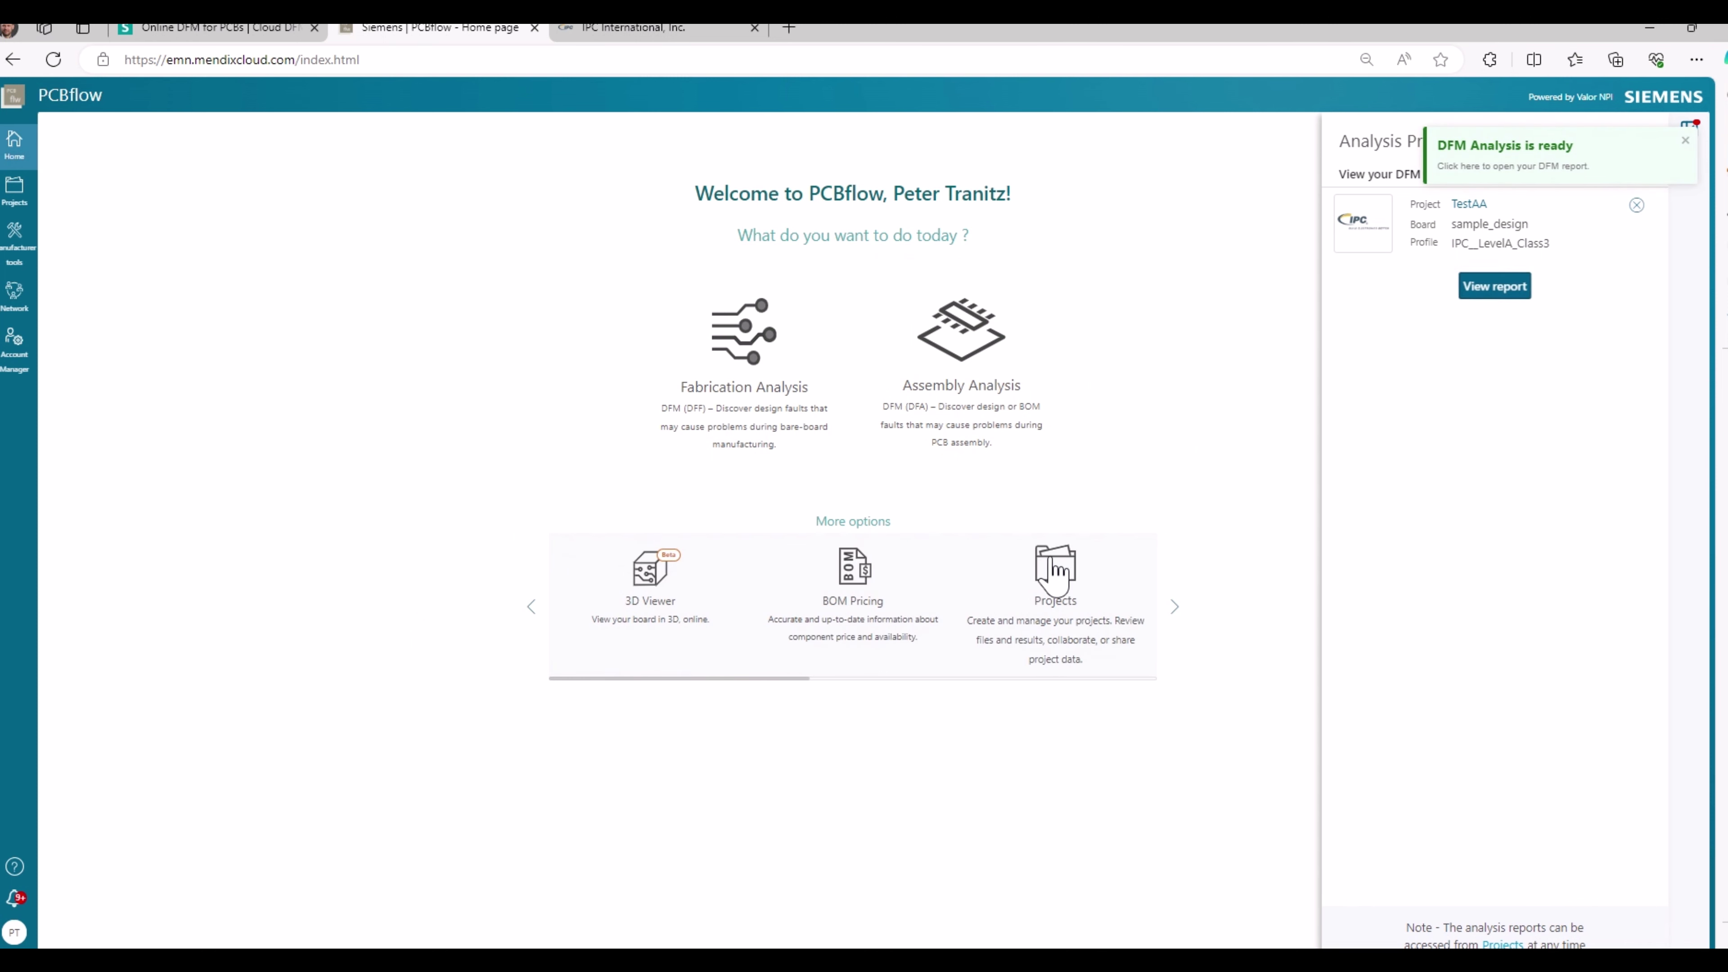
Open TestAA's finished DFM report, showing 8 layers and 0.09in board thickness
{"action": "left_click", "coordinate": [1181, 614]}
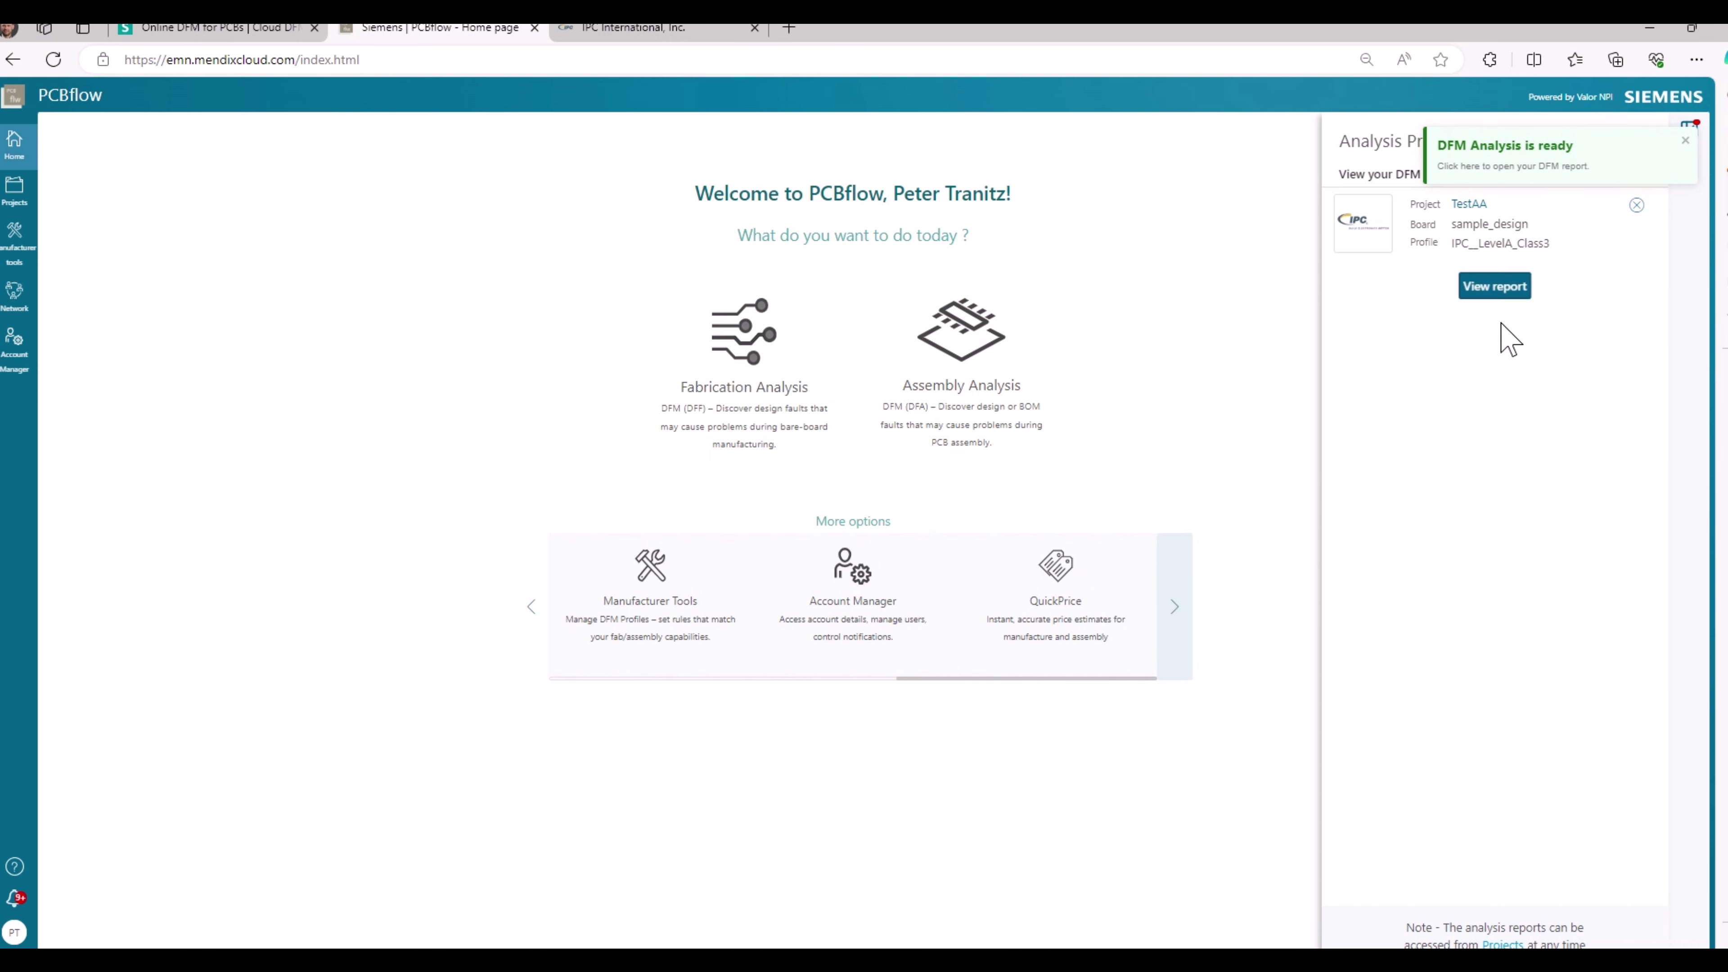
{"action": "left_click", "coordinate": [1486, 291]}
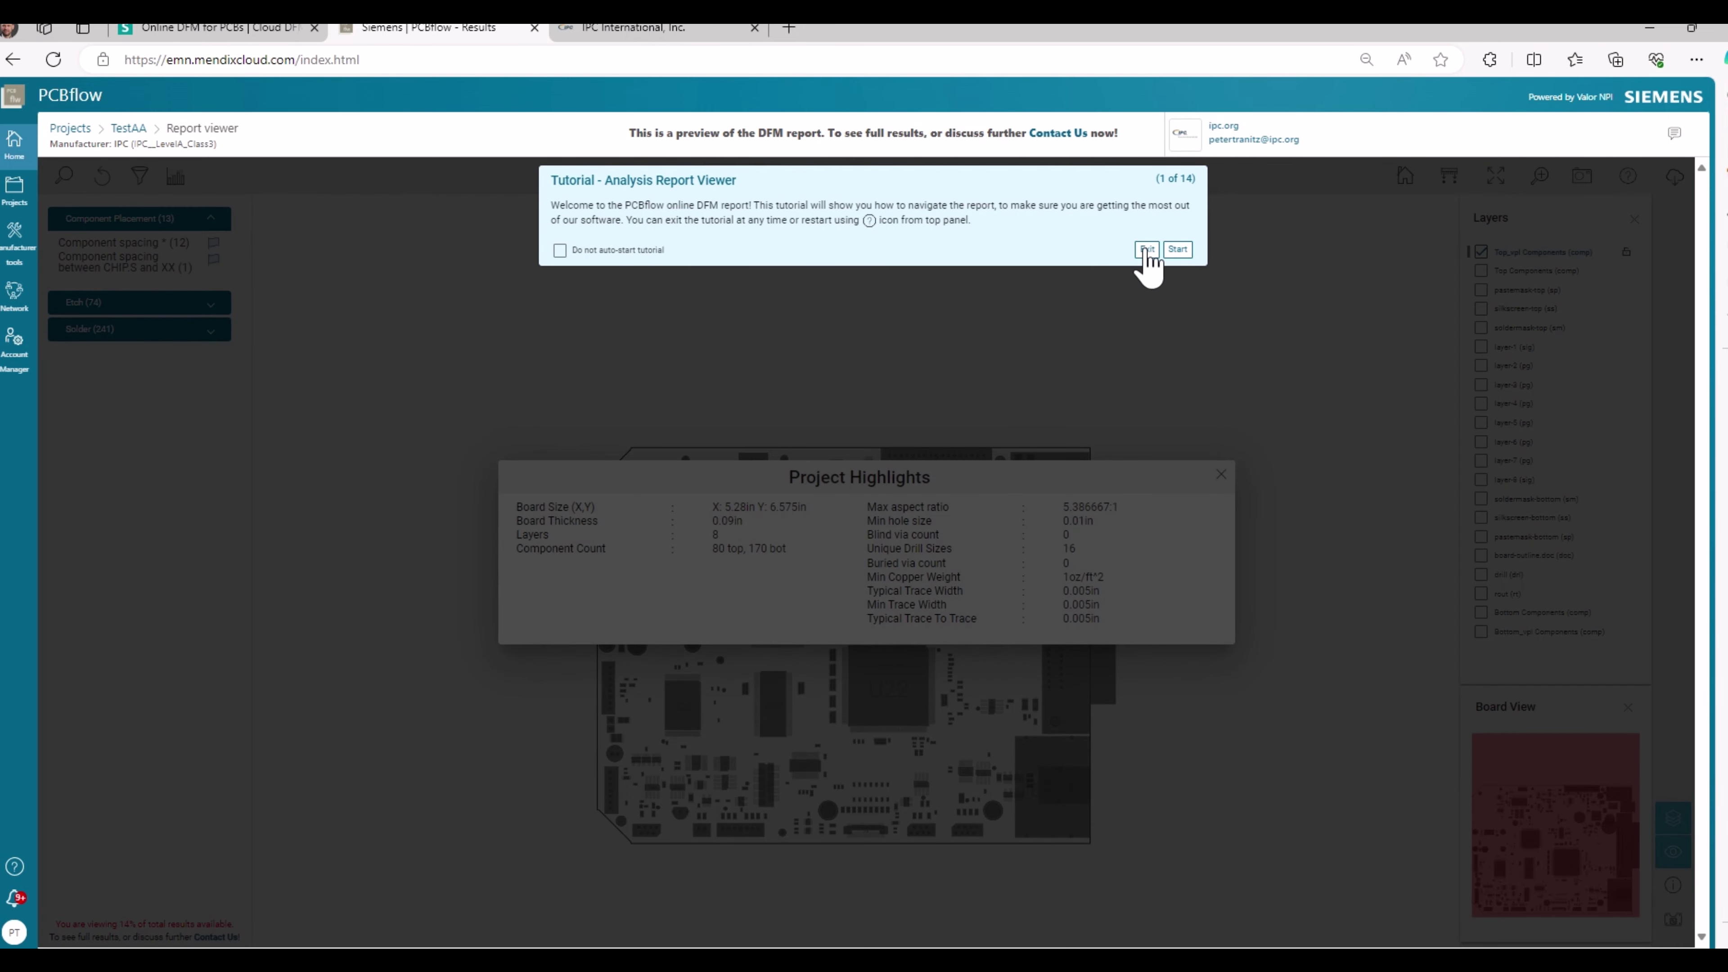
Dismiss the report tutorial and highlights summary, then expand the Etch (74) checks
{"action": "left_click", "coordinate": [1148, 251]}
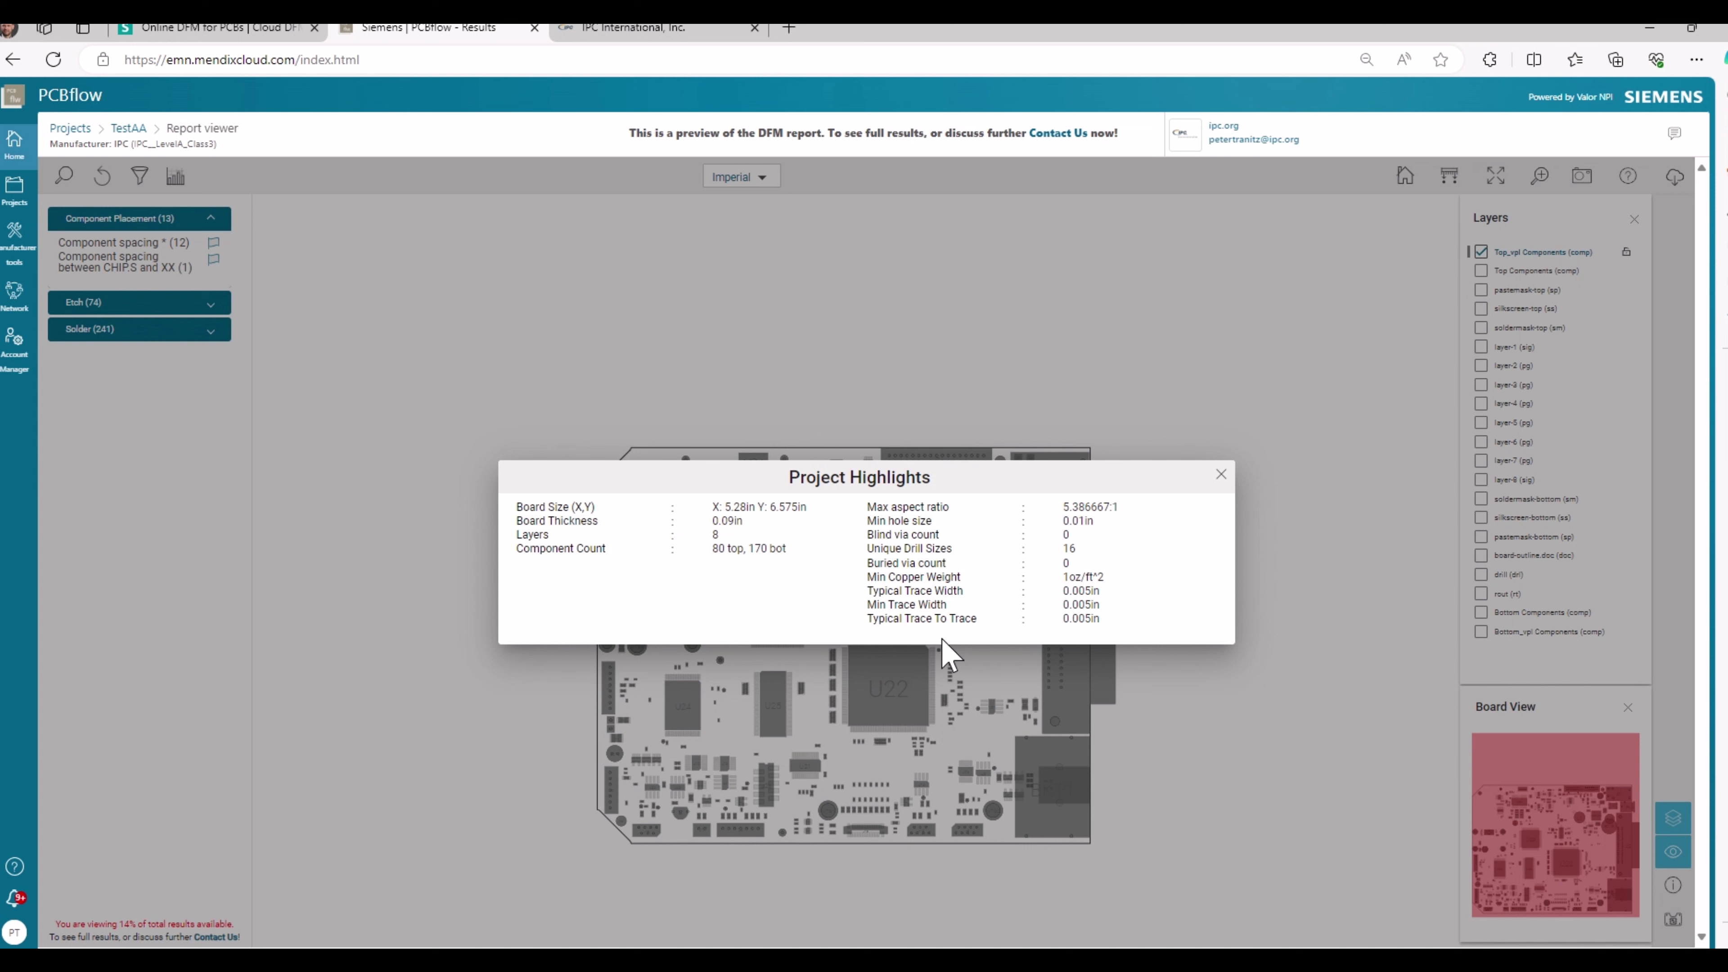
{"action": "left_click", "coordinate": [1222, 475]}
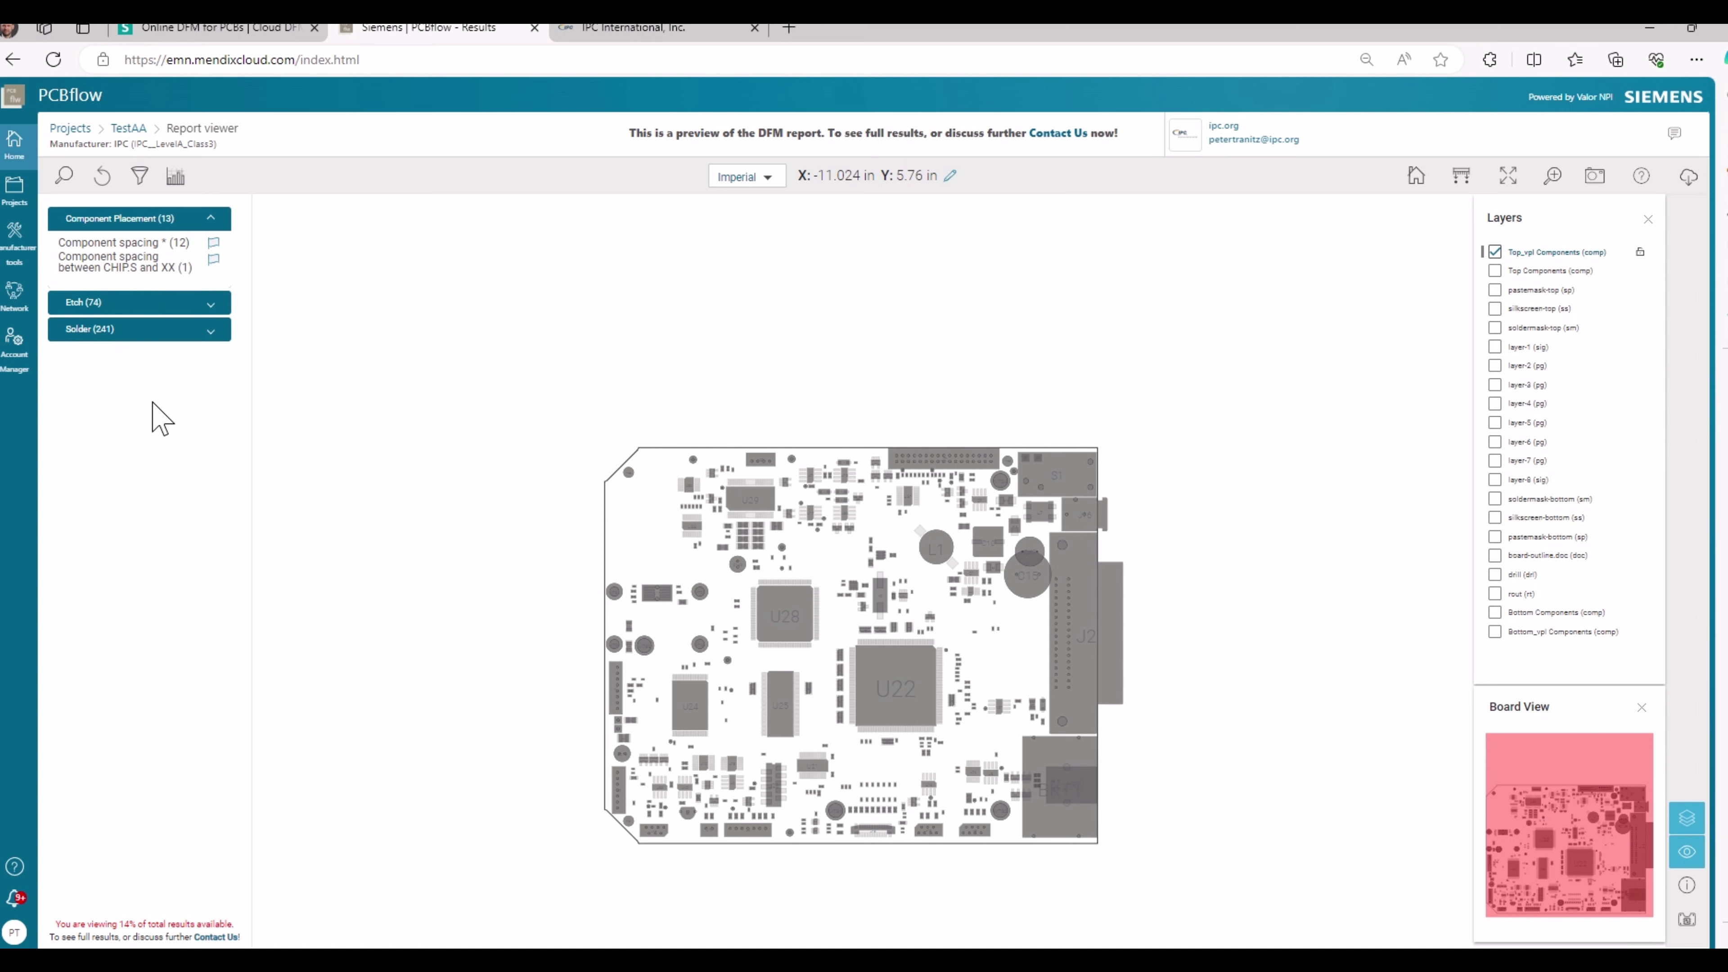
{"action": "left_click", "coordinate": [142, 304]}
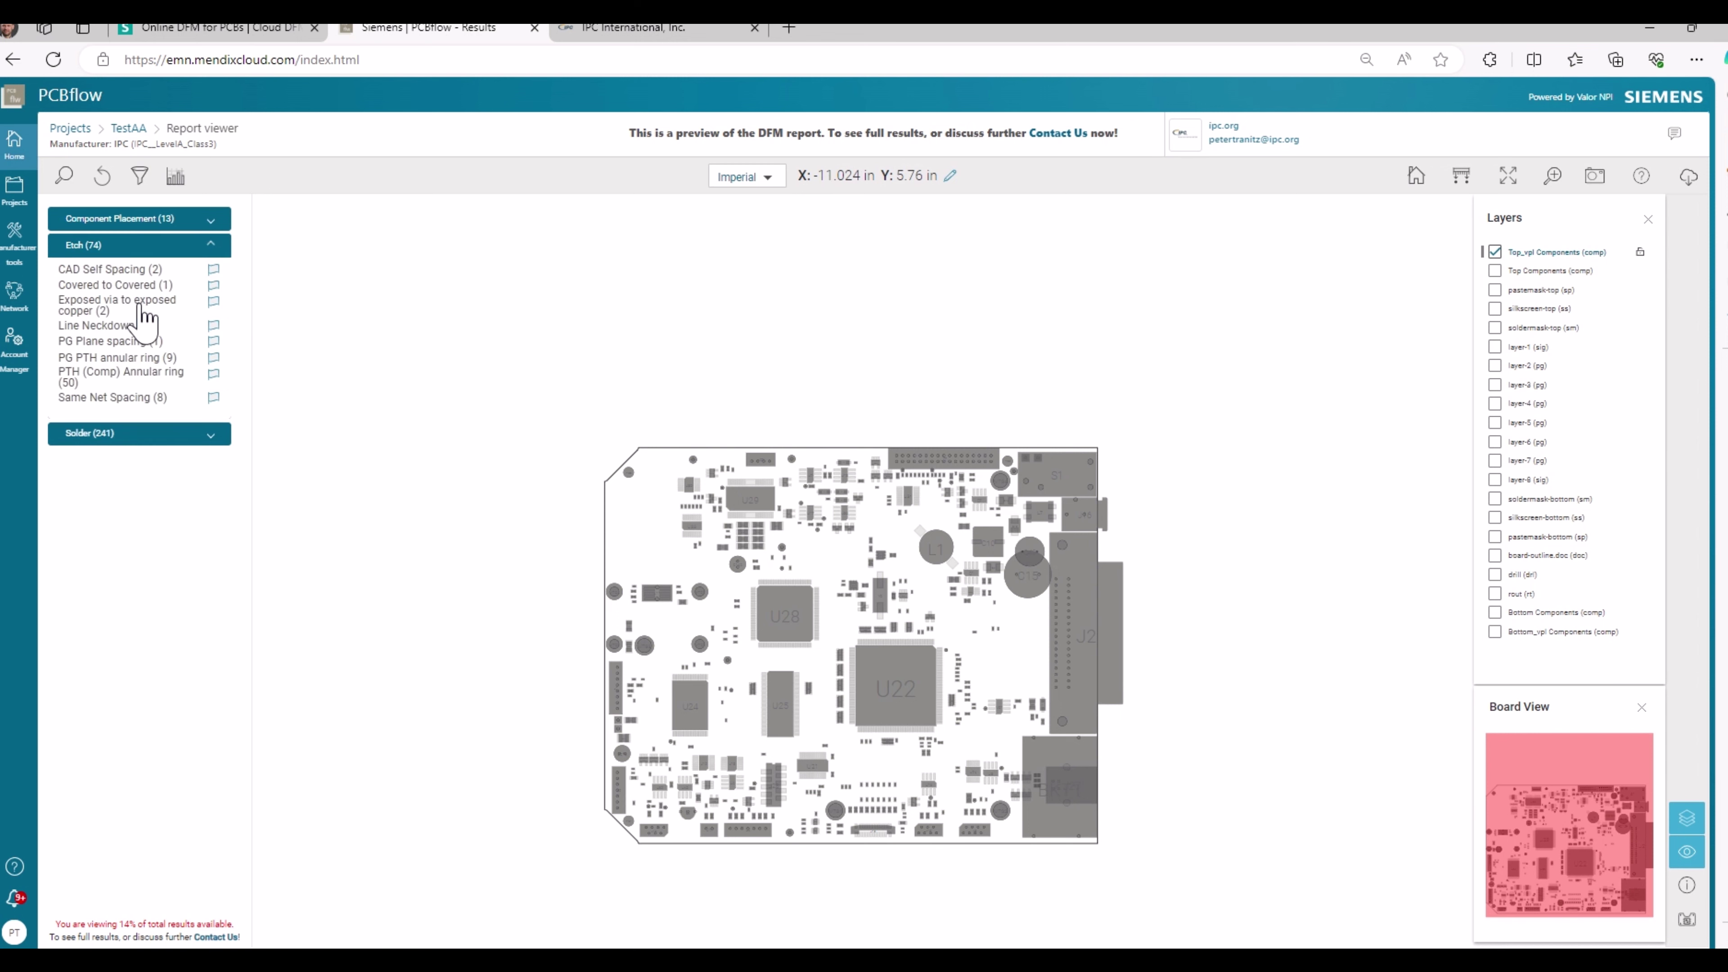
Zoom to the PG PTH annular ring (9) violation on layer-3, then expand Solder (241)
{"action": "left_click", "coordinate": [155, 361]}
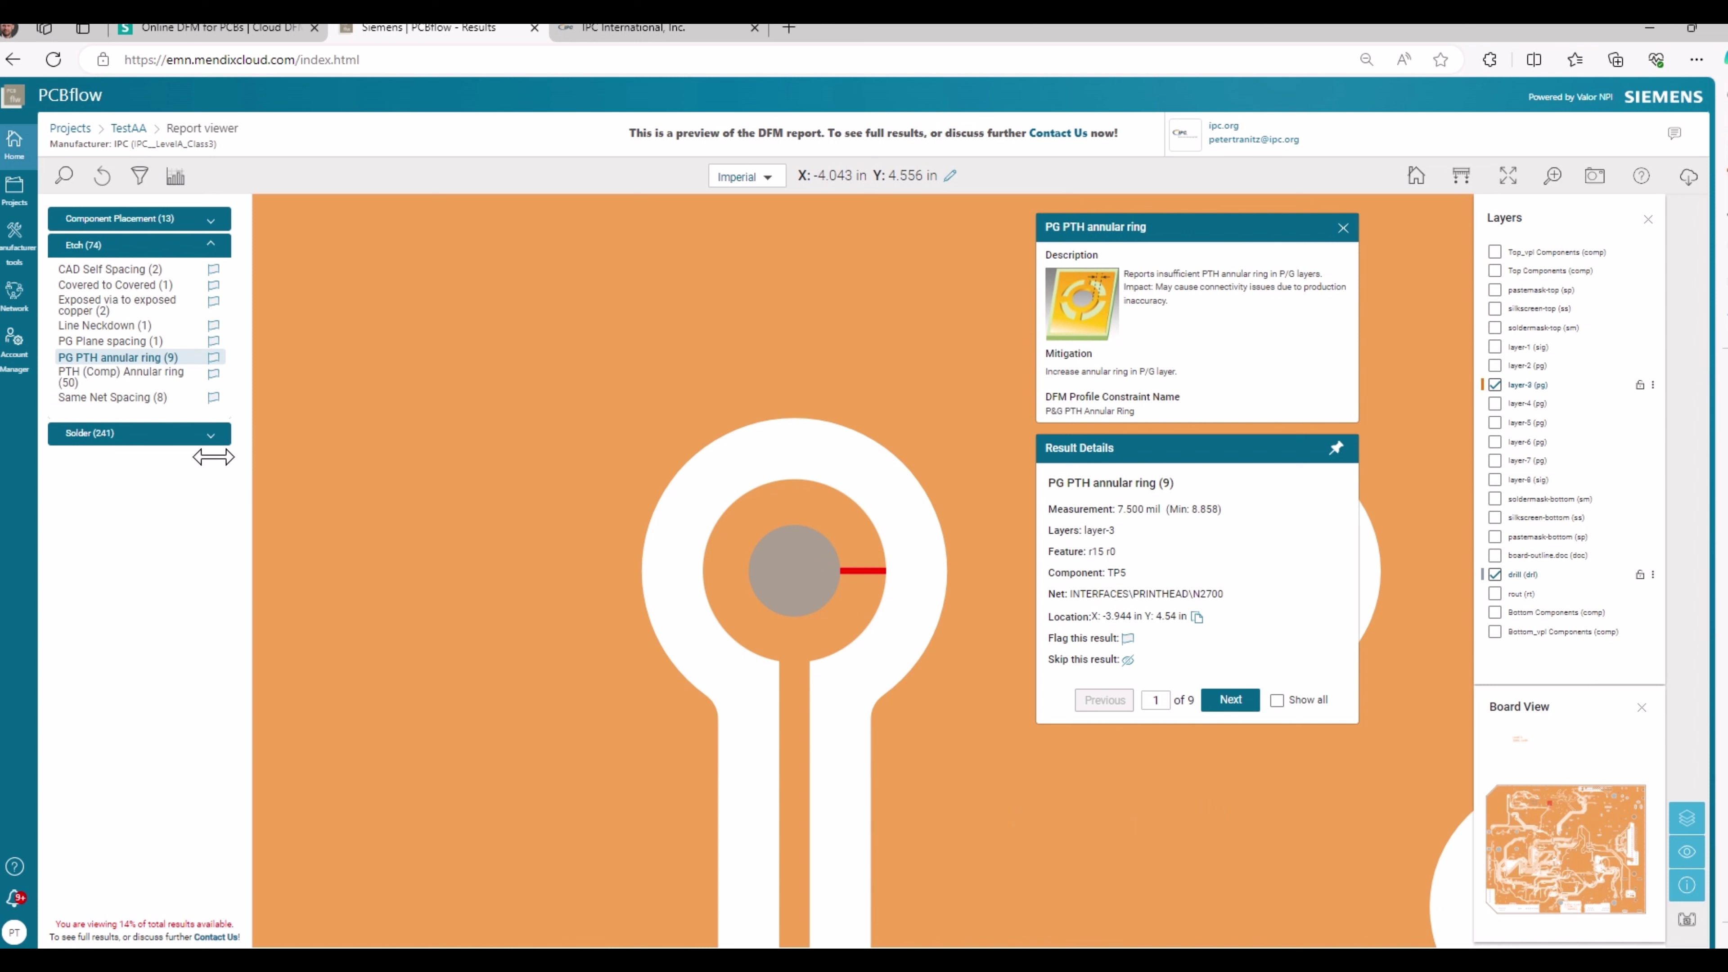
{"action": "left_click", "coordinate": [148, 435]}
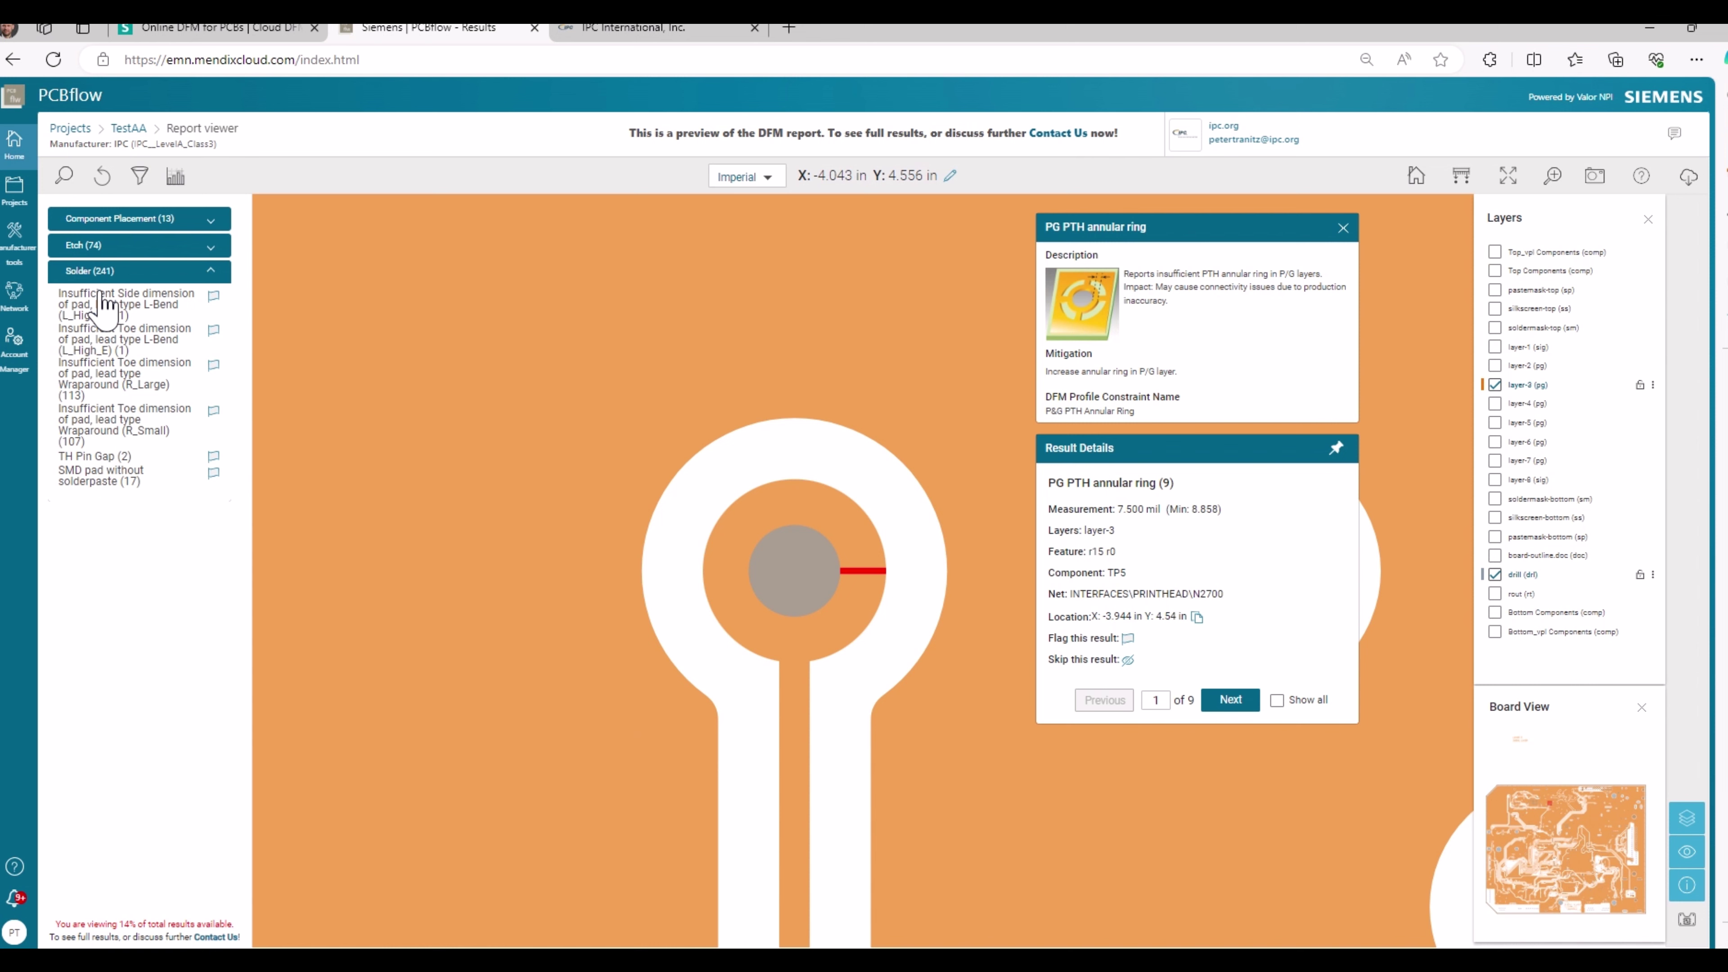
Show C10's L-Bend side-dimension violation (18.701 vs 23.622 mil minimum) with nearby components in view
{"action": "left_click", "coordinate": [102, 306]}
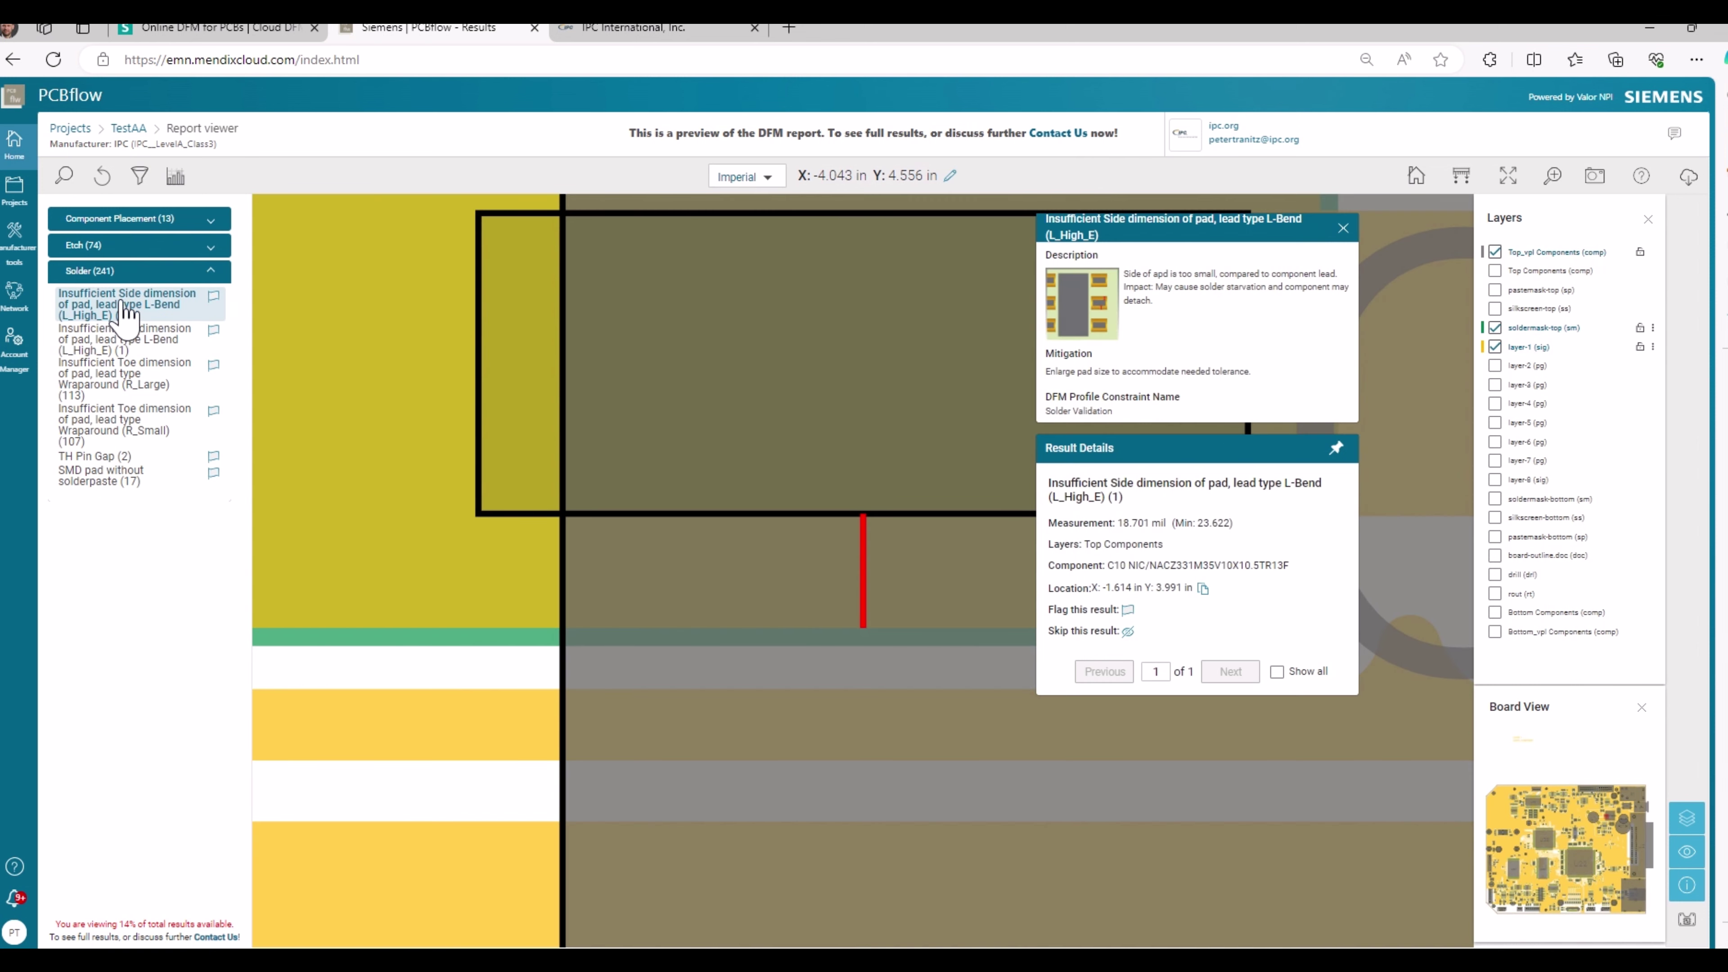
{"action": "scroll", "coordinate": [788, 577], "scroll_direction": "up", "scroll_amount": 3}
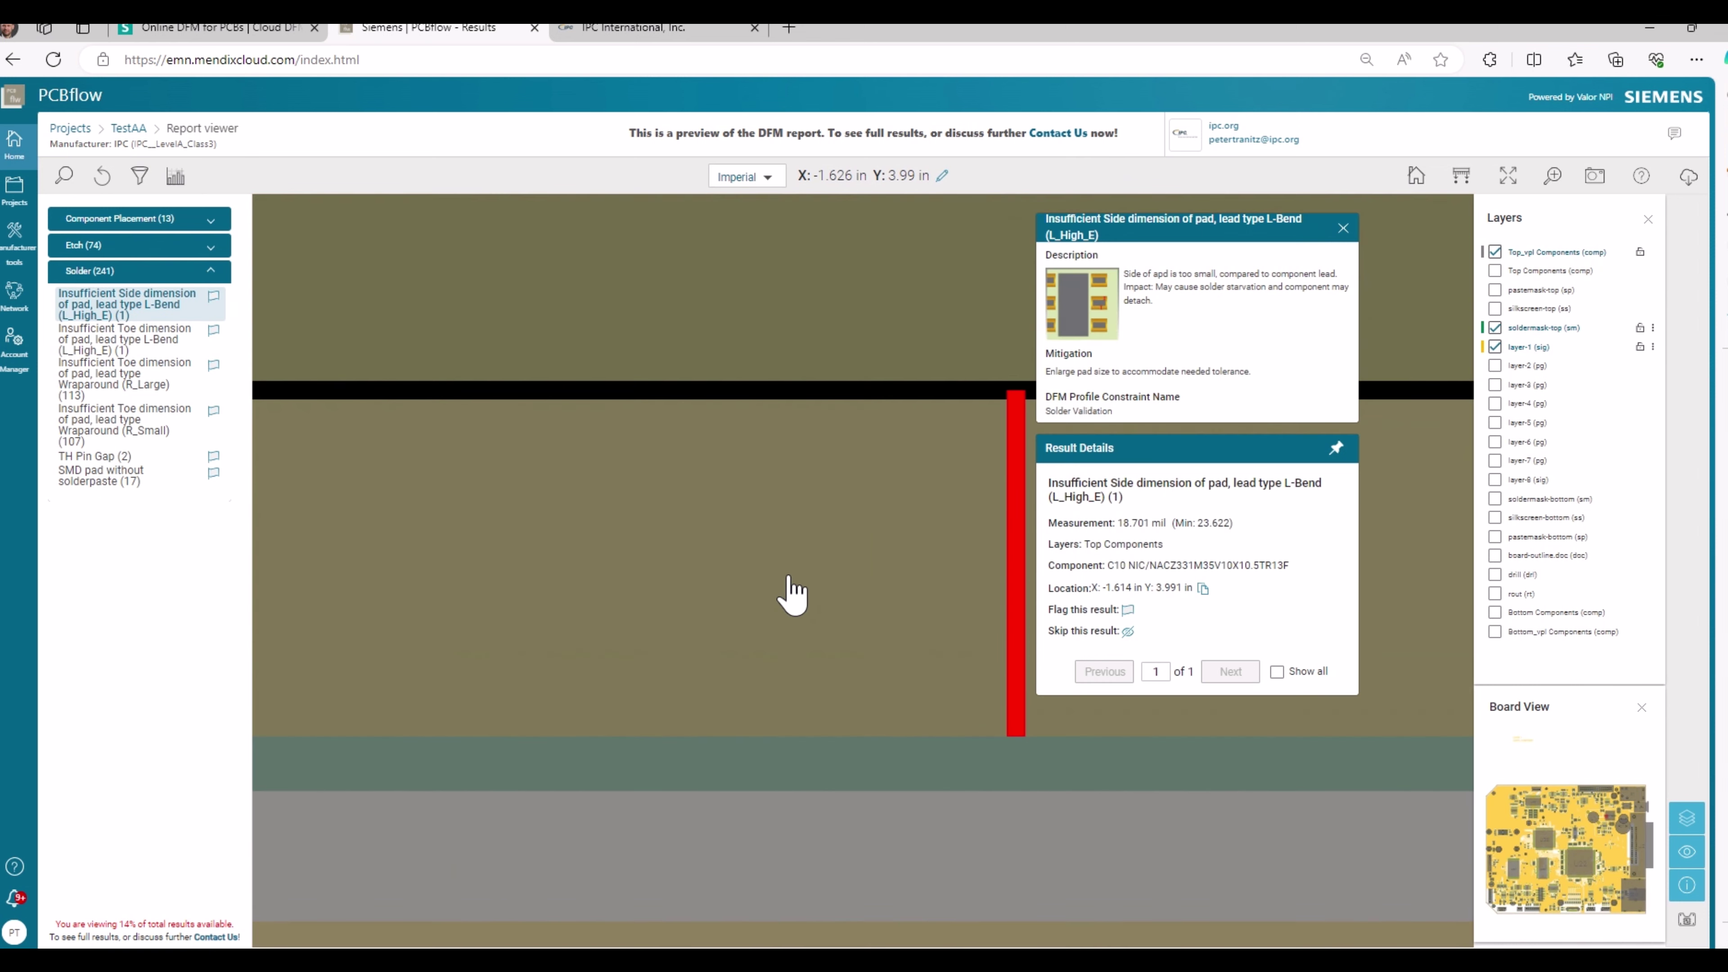
{"action": "scroll", "coordinate": [790, 578], "scroll_direction": "down", "scroll_amount": 5}
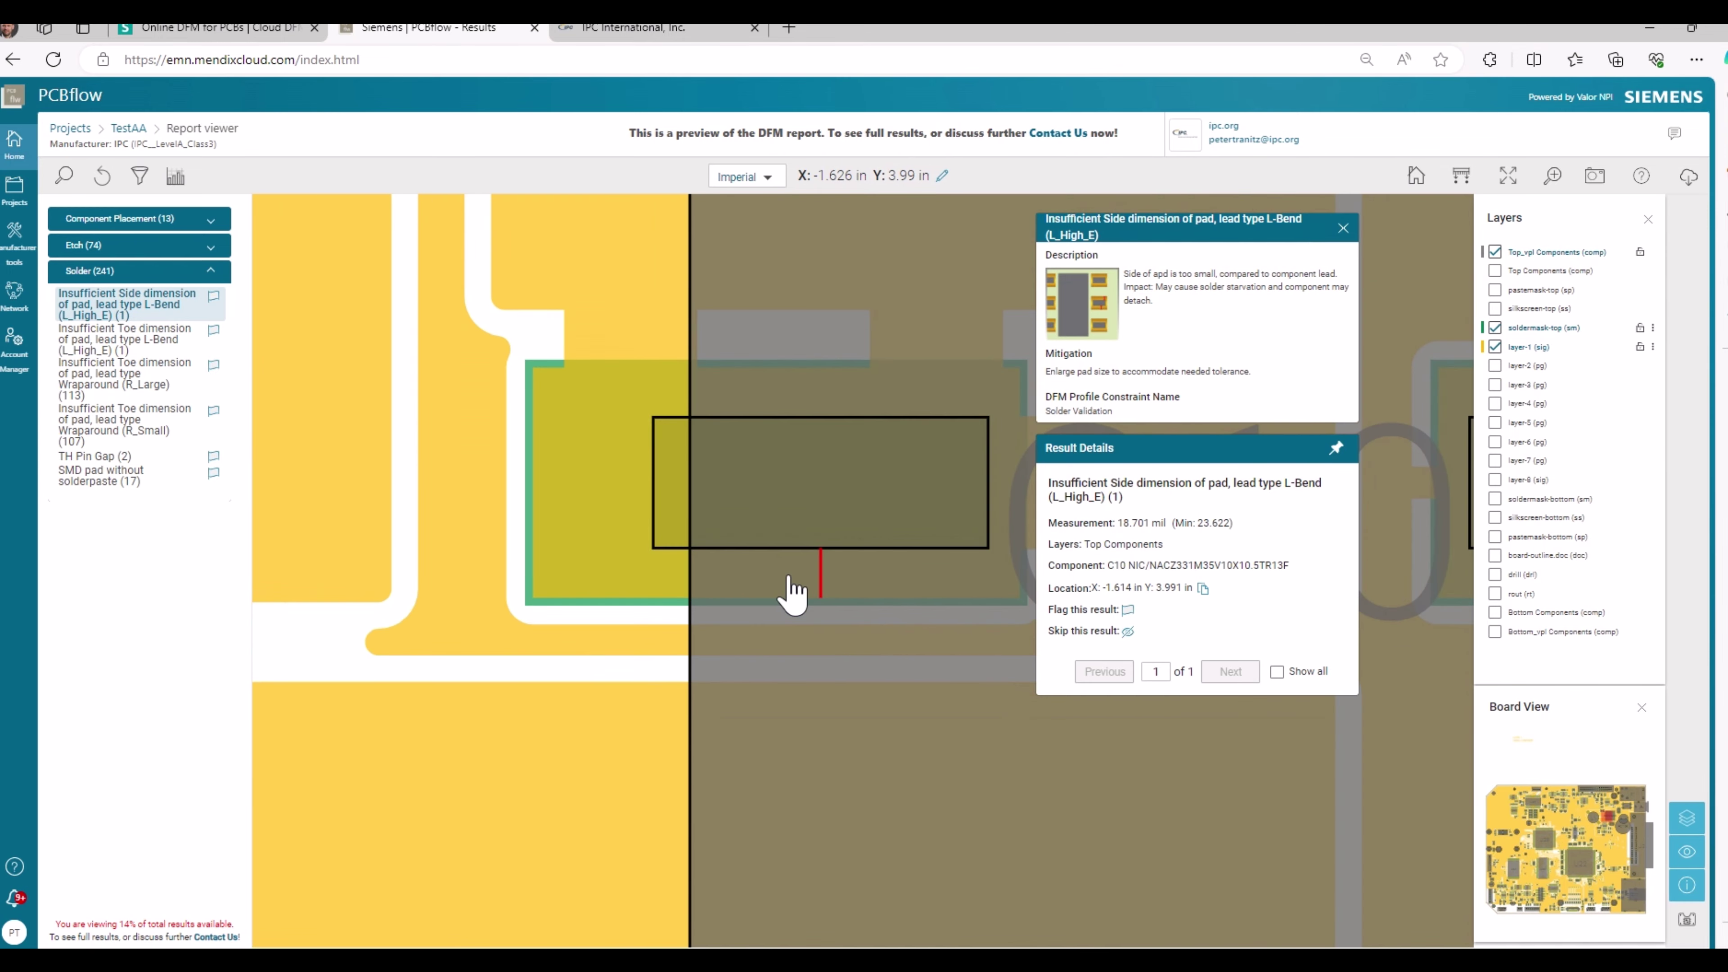
{"action": "left_click_drag", "start_coordinate": [829, 528], "coordinate": [589, 563]}
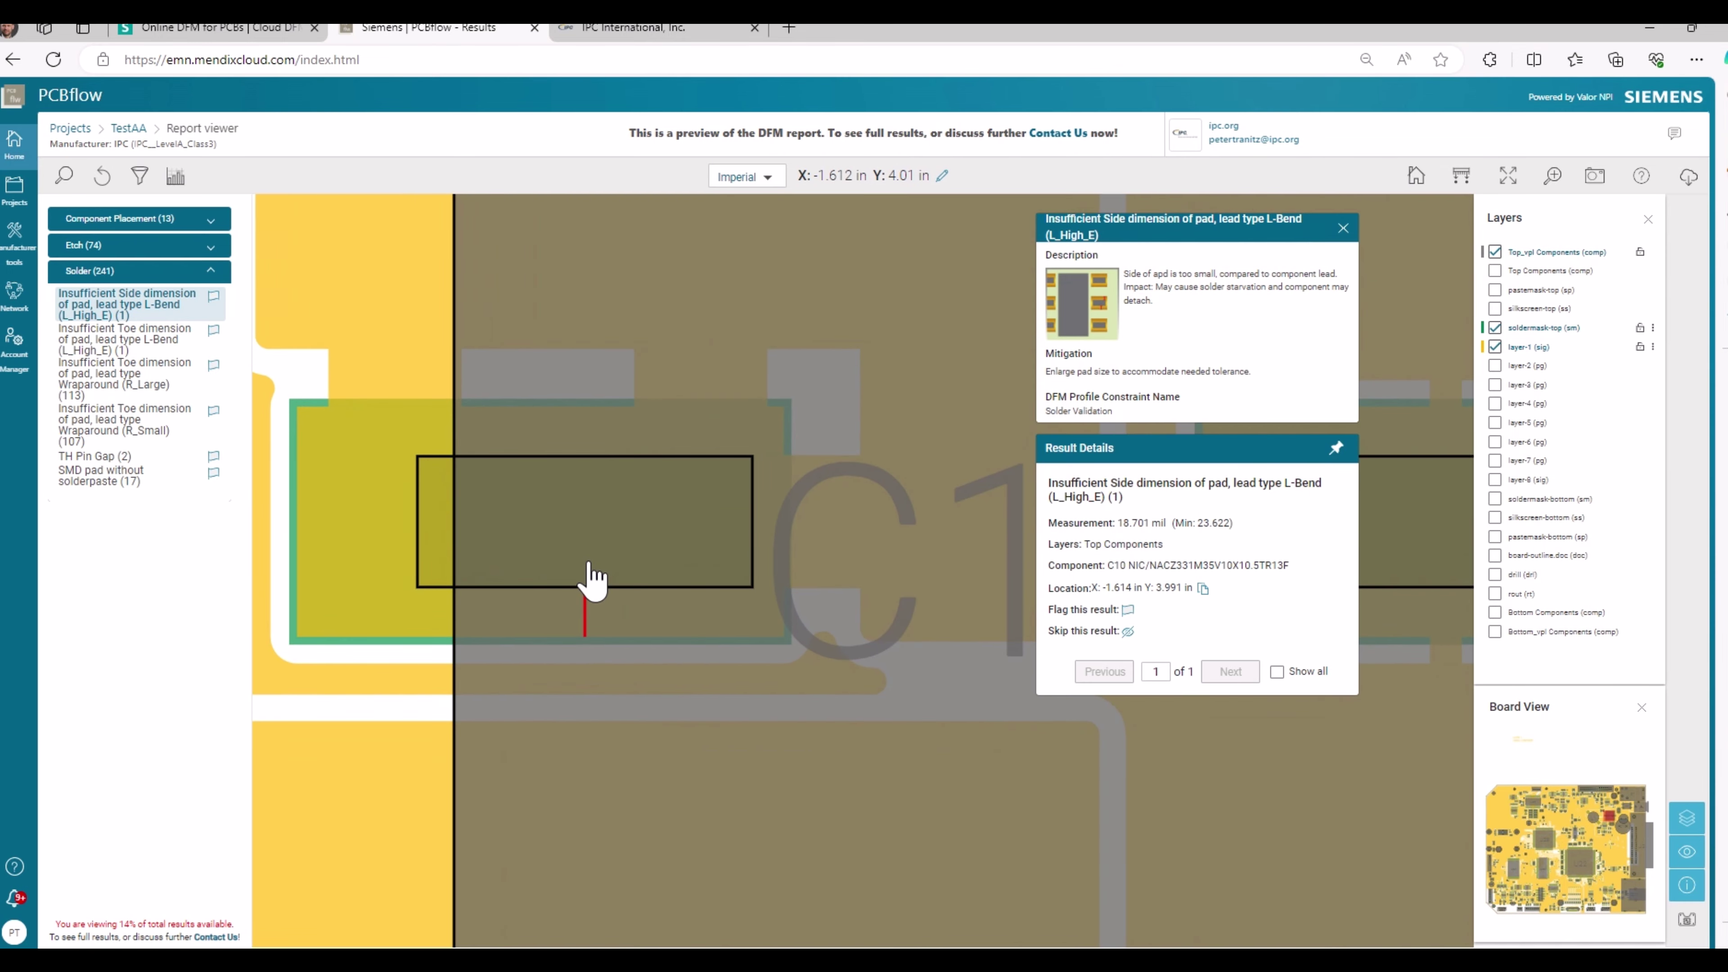
{"action": "scroll", "coordinate": [589, 578], "scroll_direction": "down", "scroll_amount": 4}
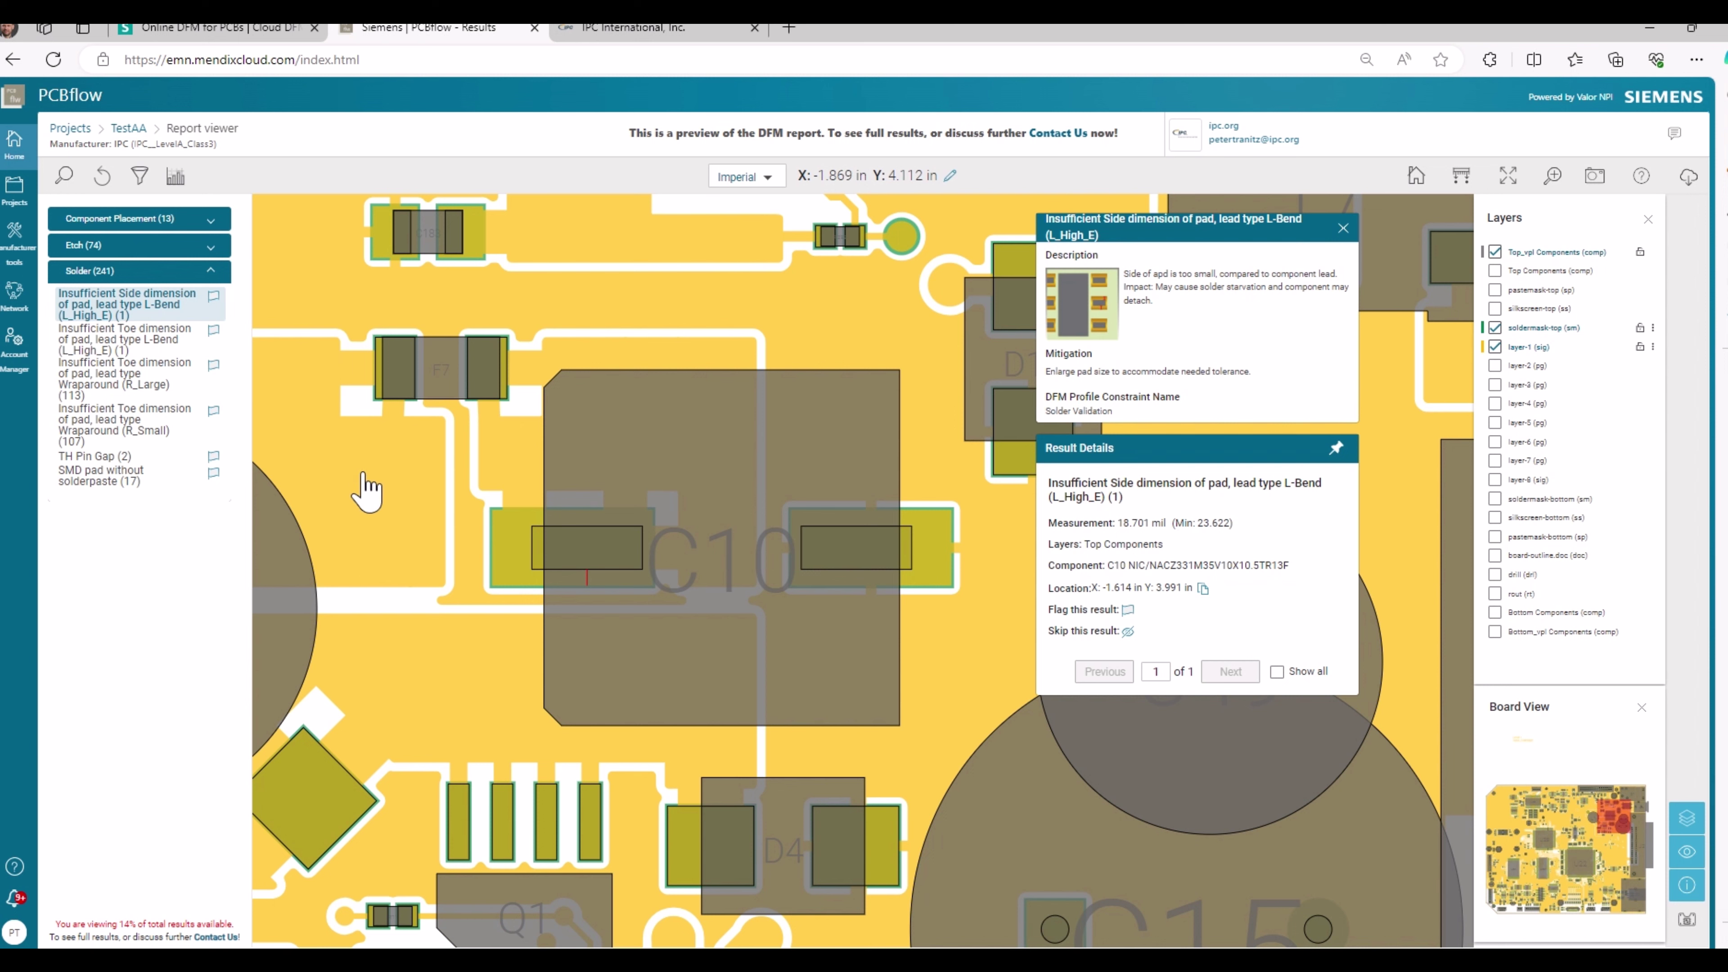
On the IPC International tab, open SOLUTIONS > IPC Design and scroll to Design for Manufacturing
{"action": "left_click", "coordinate": [647, 31]}
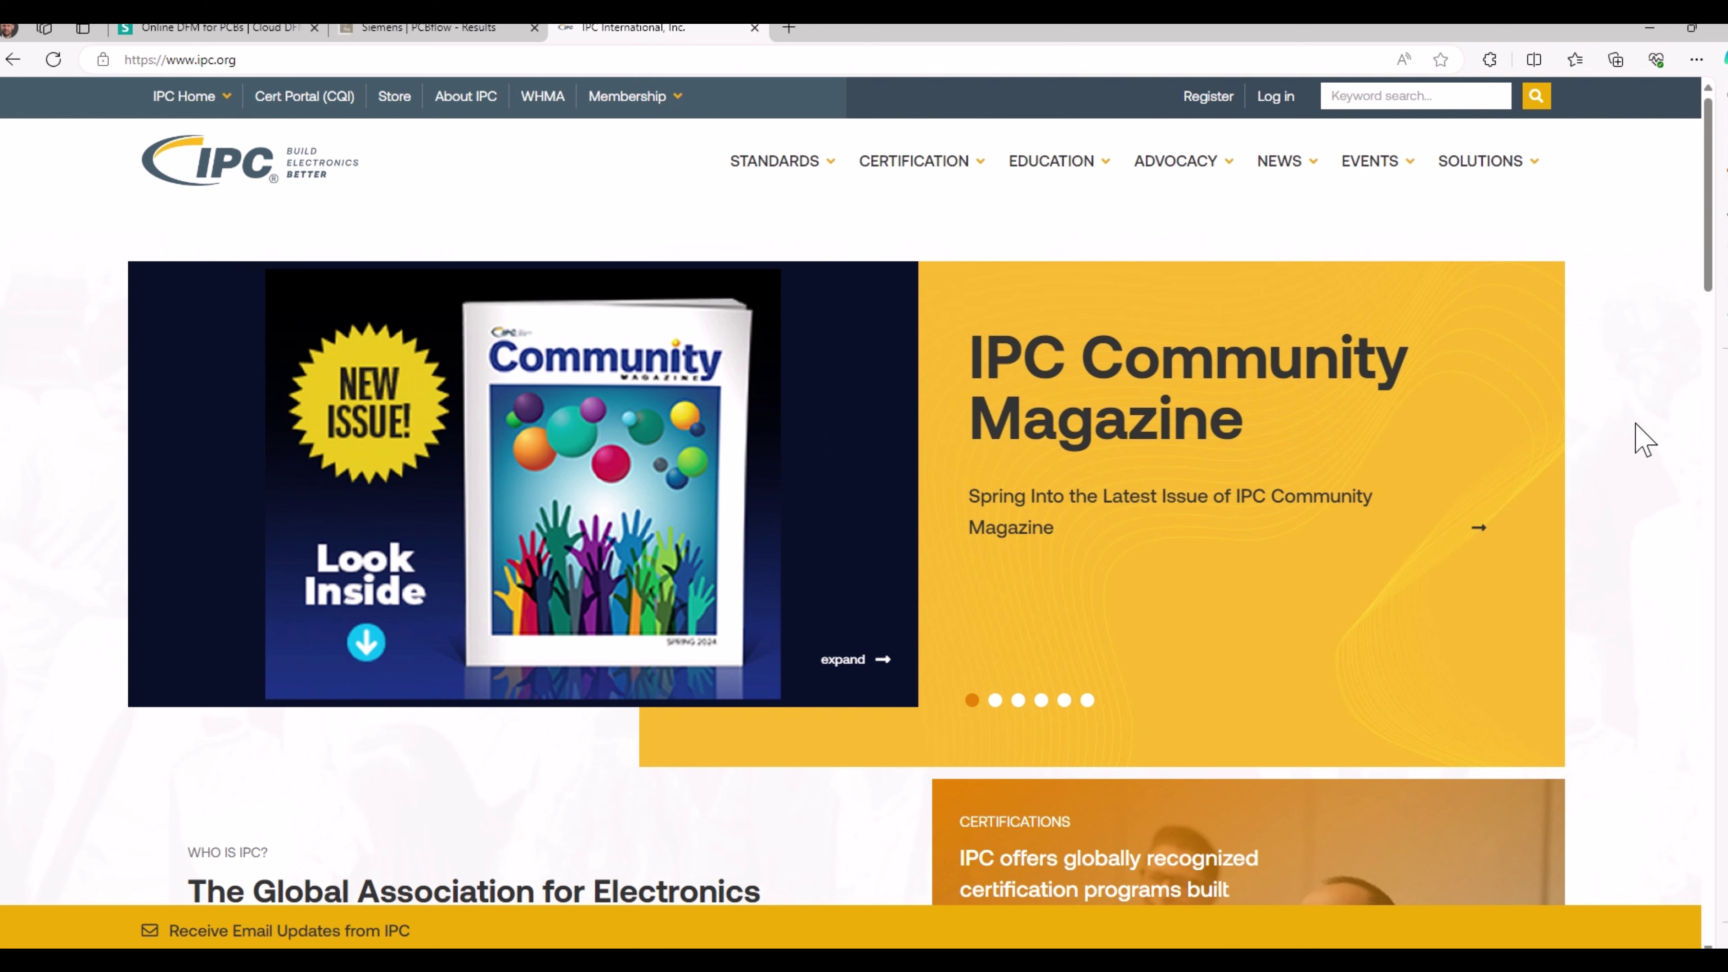
{"action": "mouse_move", "coordinate": [1532, 167]}
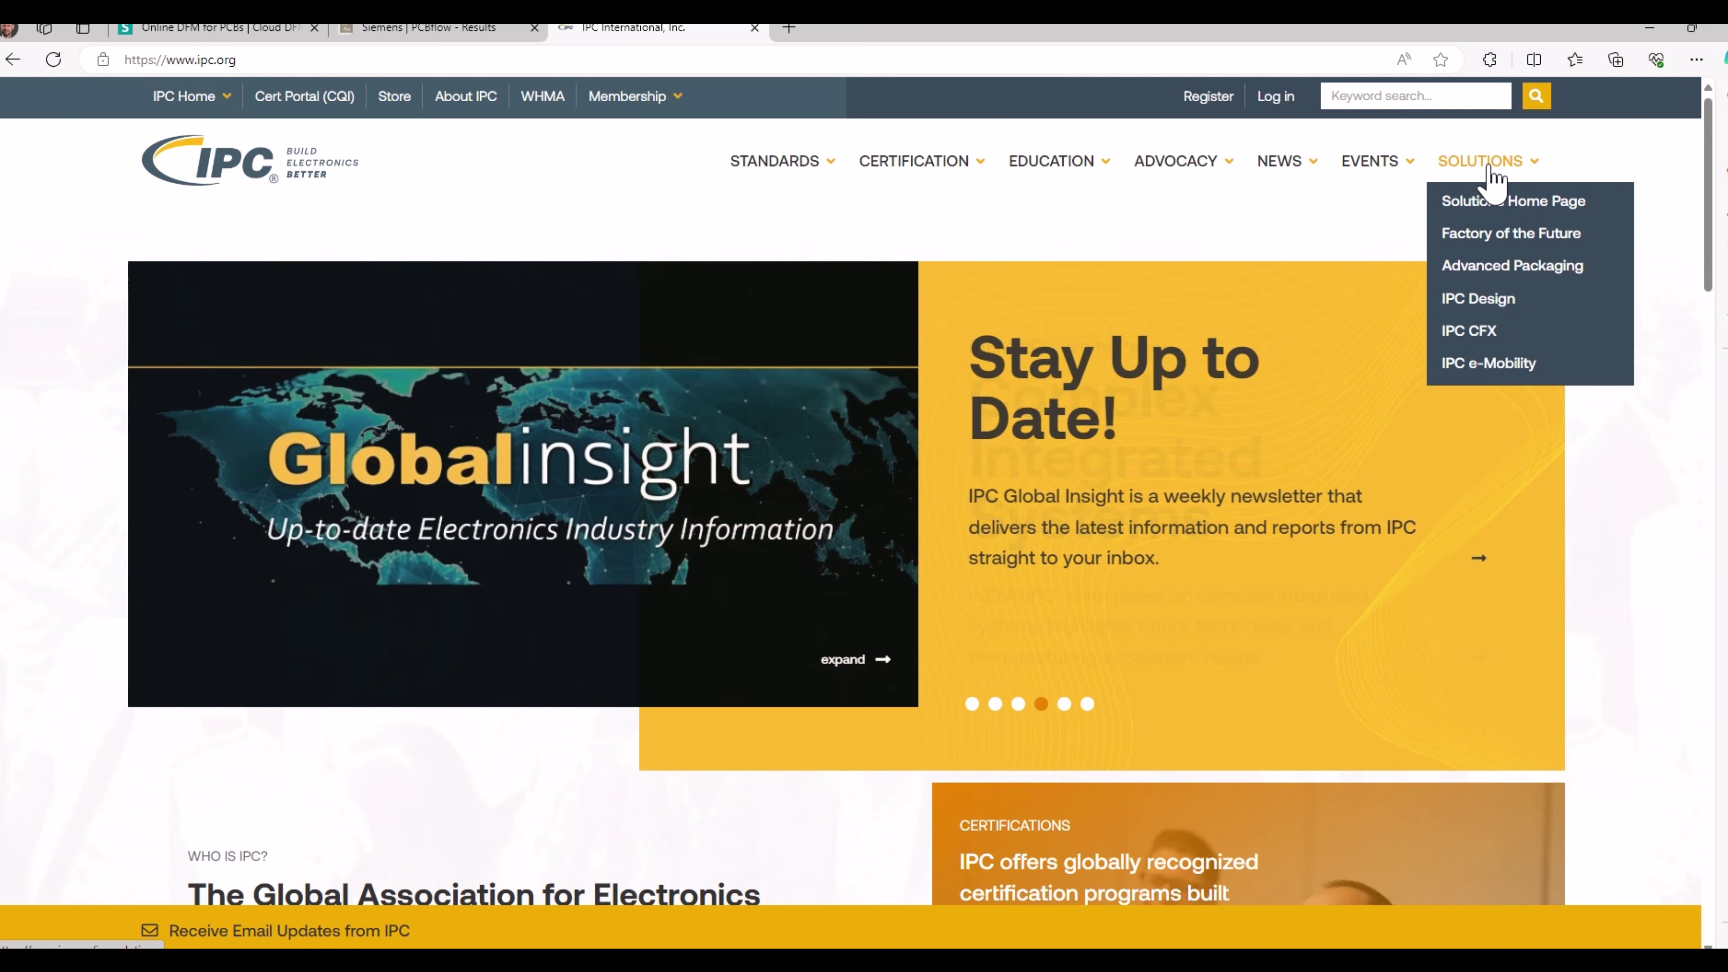
{"action": "left_click", "coordinate": [1485, 315]}
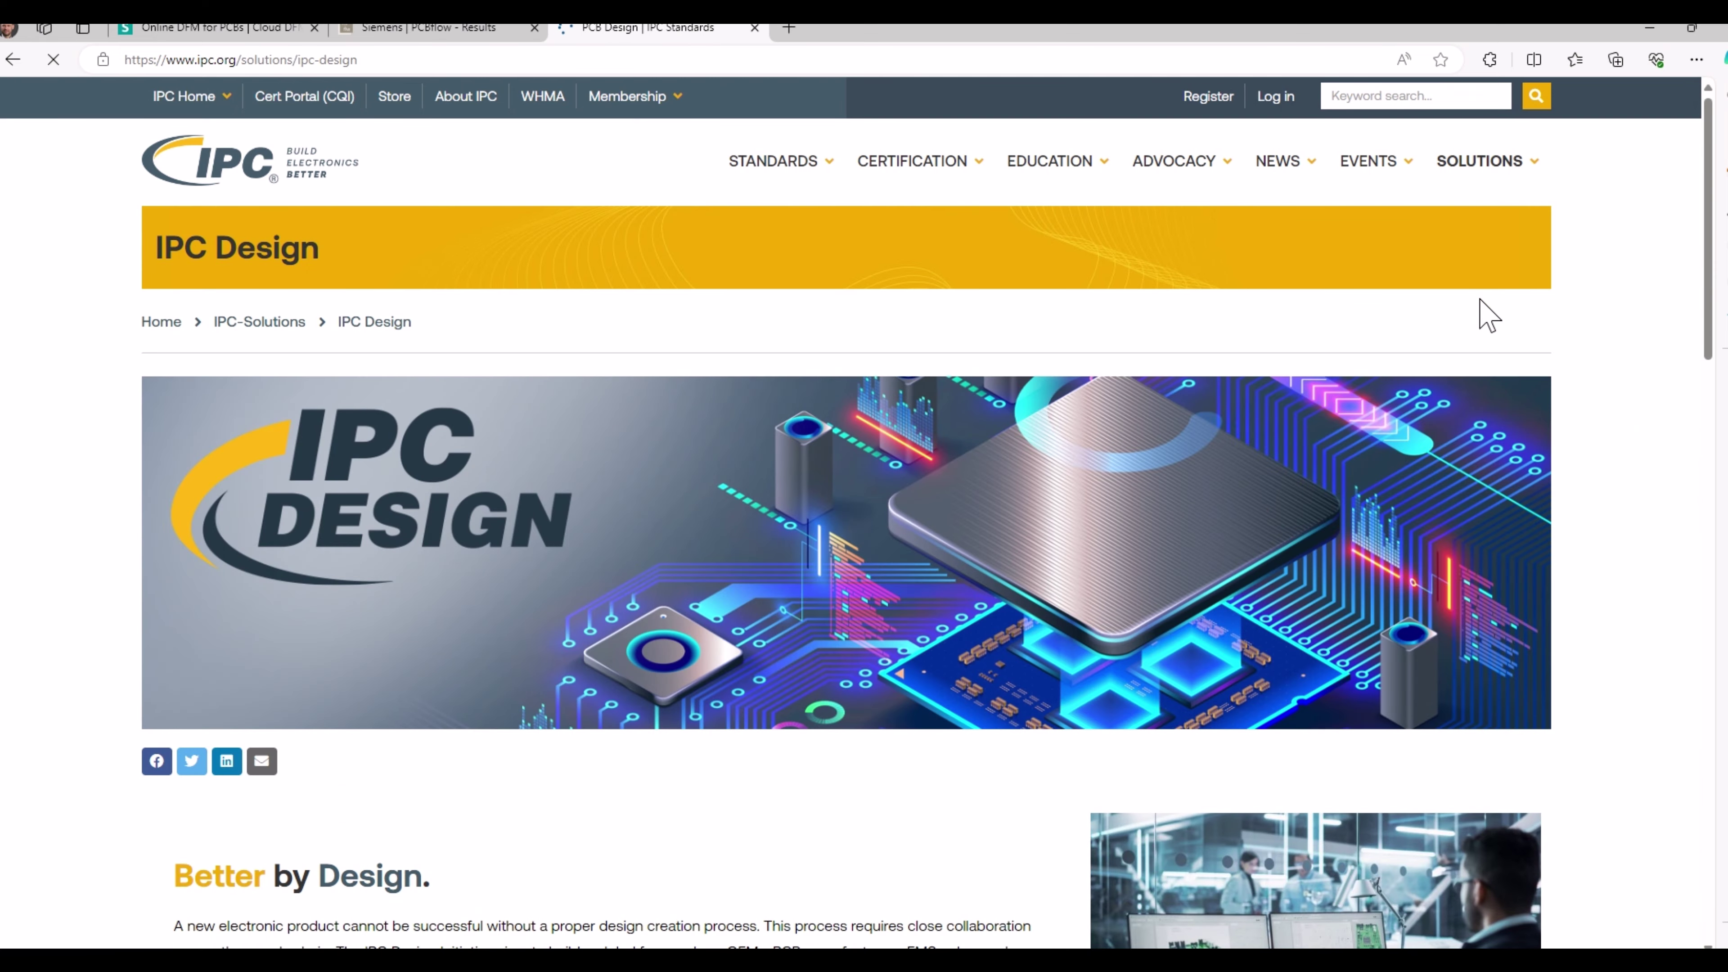
{"action": "scroll", "coordinate": [805, 385], "scroll_direction": "down", "scroll_amount": 6}
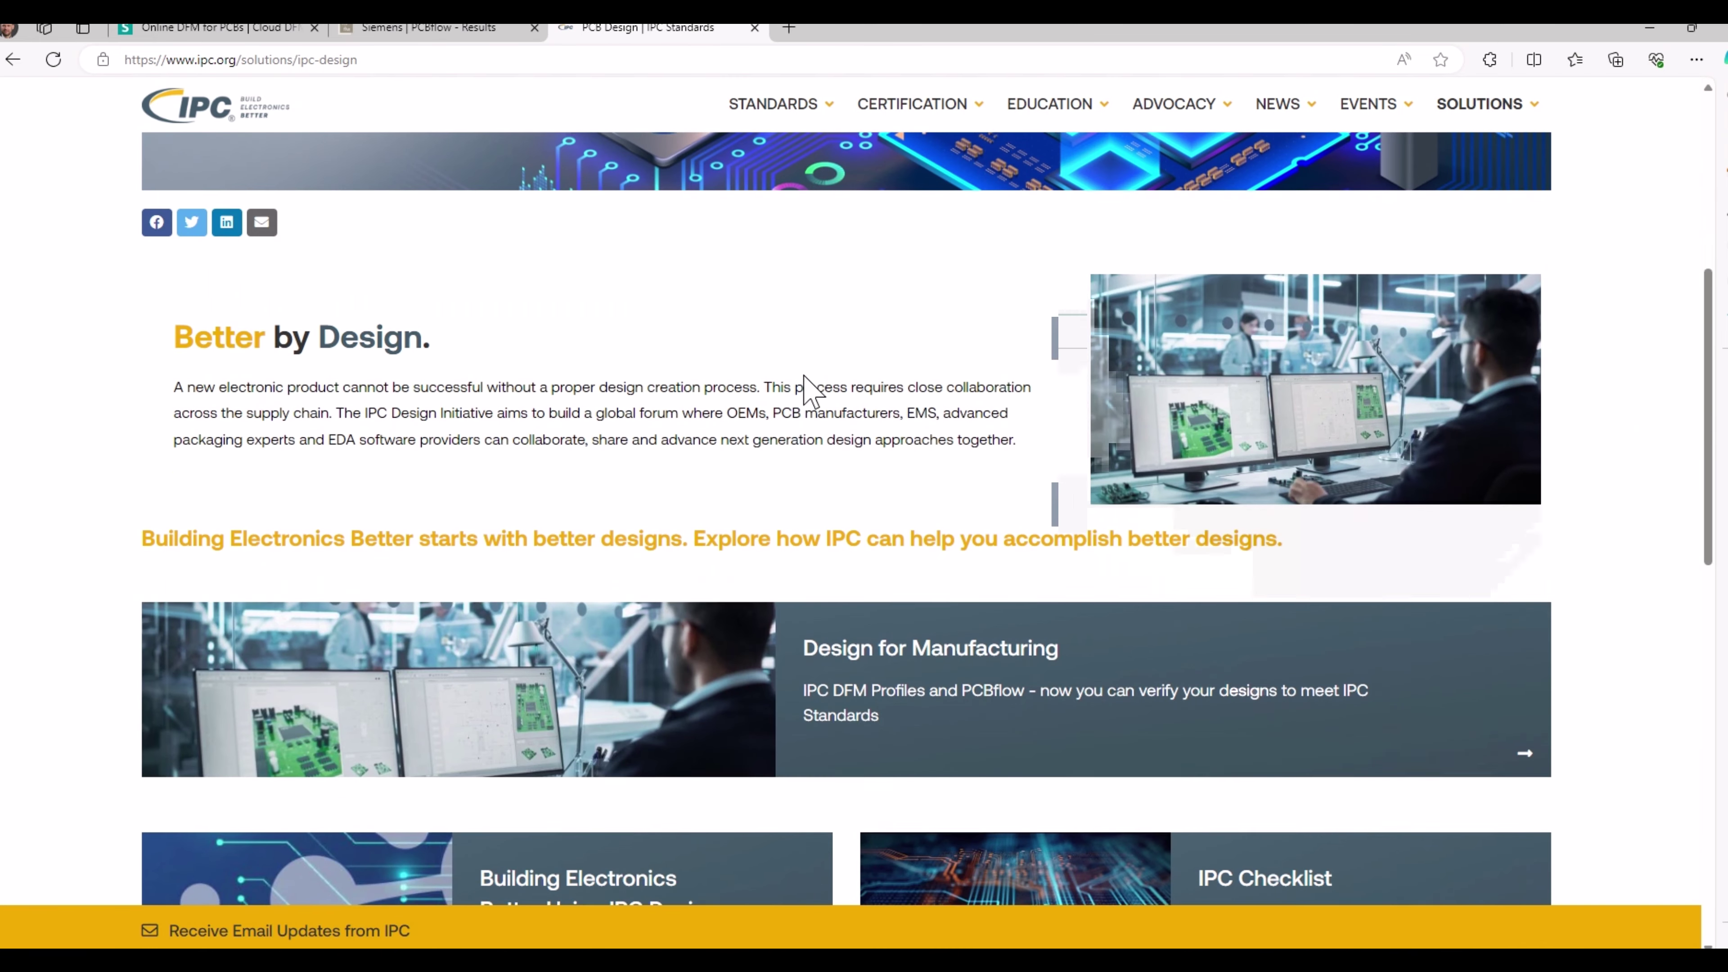
{"action": "scroll", "coordinate": [806, 385], "scroll_direction": "down", "scroll_amount": 2}
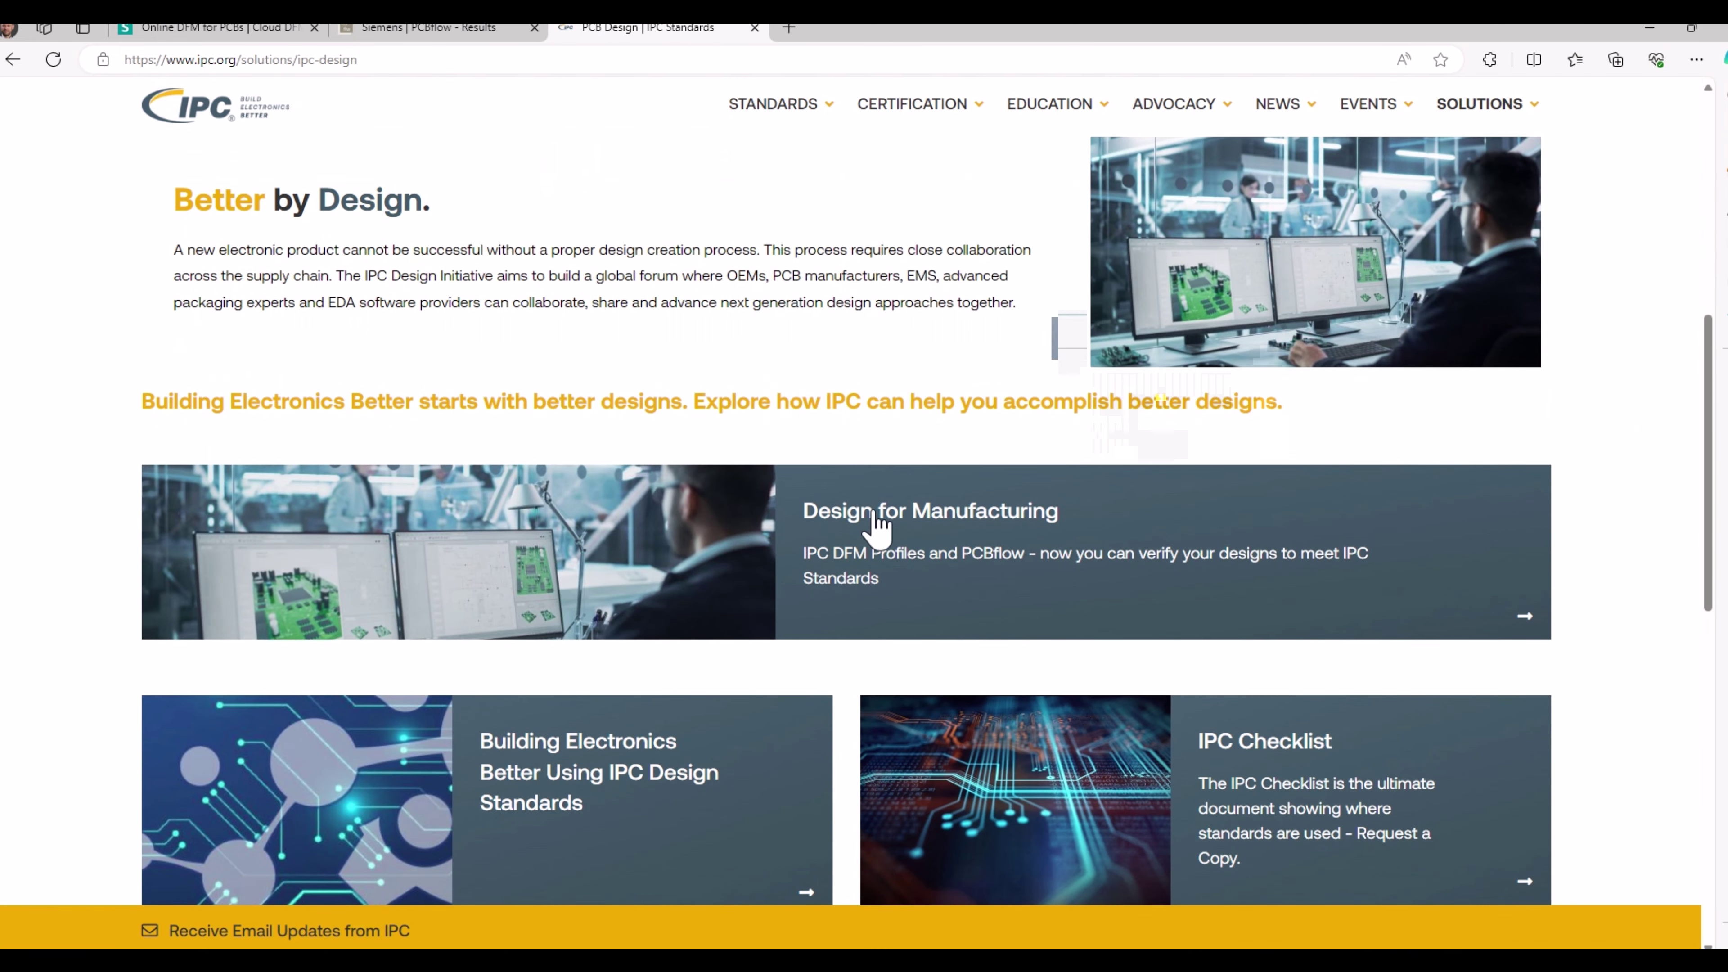
Open the Design for Manufacturing page and read through the nine IPC DFM profiles and Siemens PCBflow
{"action": "left_click", "coordinate": [902, 521]}
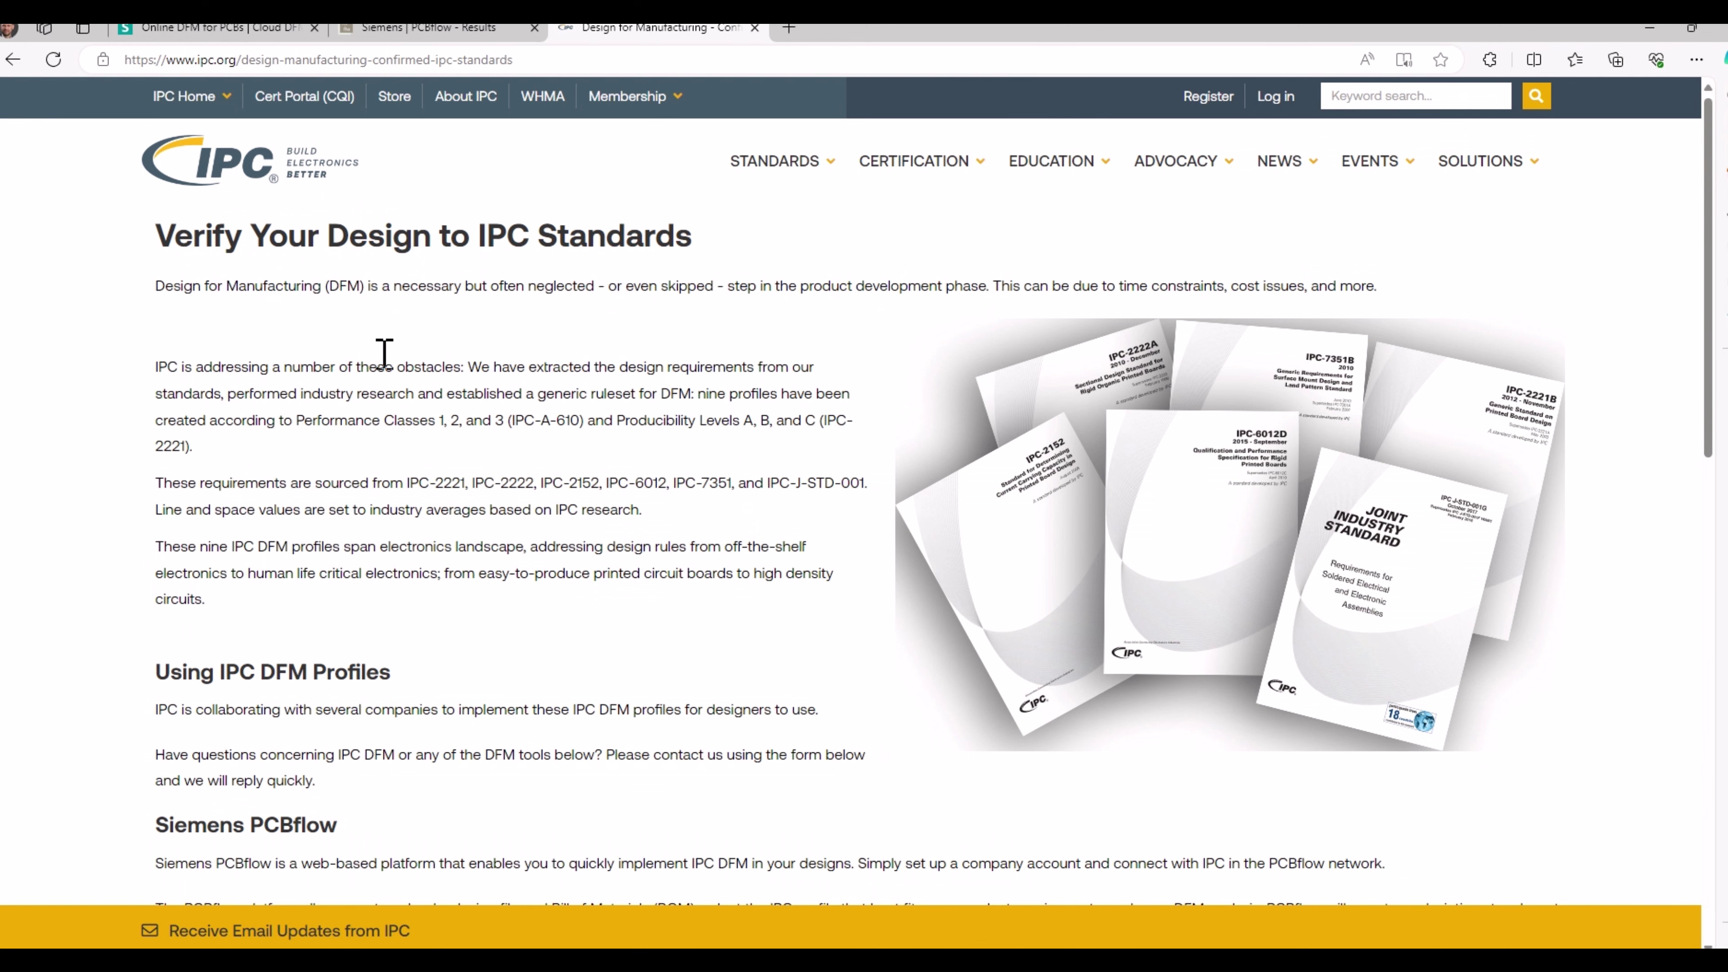
{"action": "scroll", "coordinate": [412, 406], "scroll_direction": "down", "scroll_amount": 8}
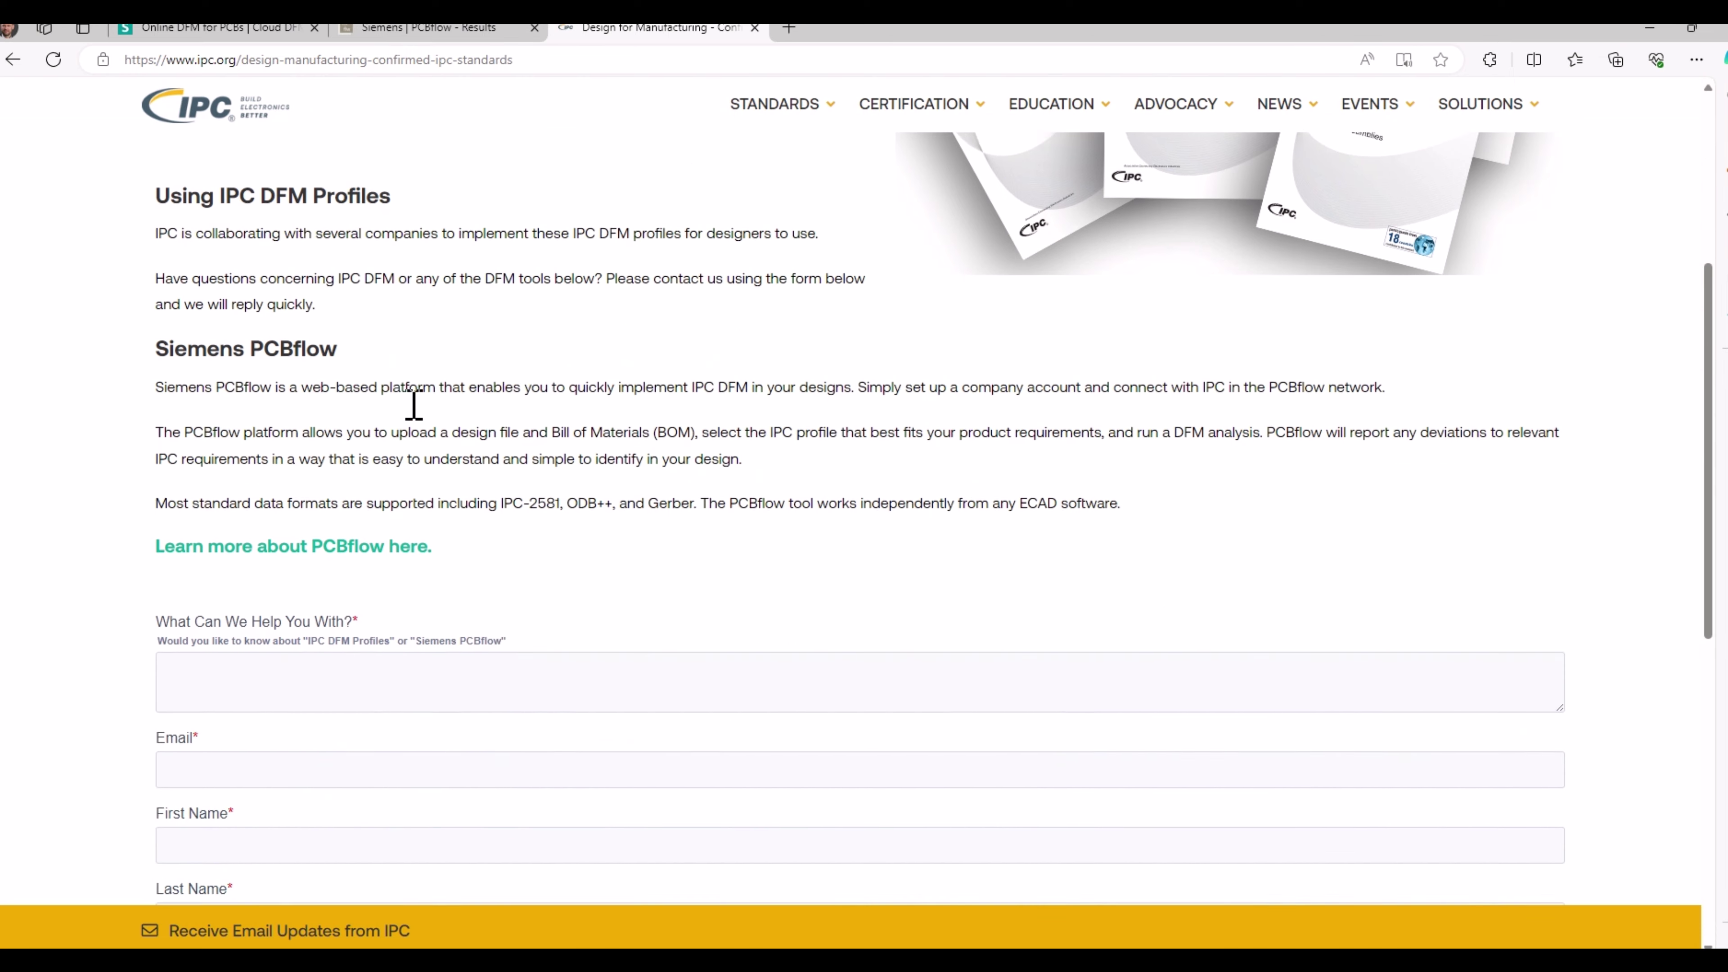
{"action": "scroll", "coordinate": [412, 406], "scroll_direction": "down", "scroll_amount": 4}
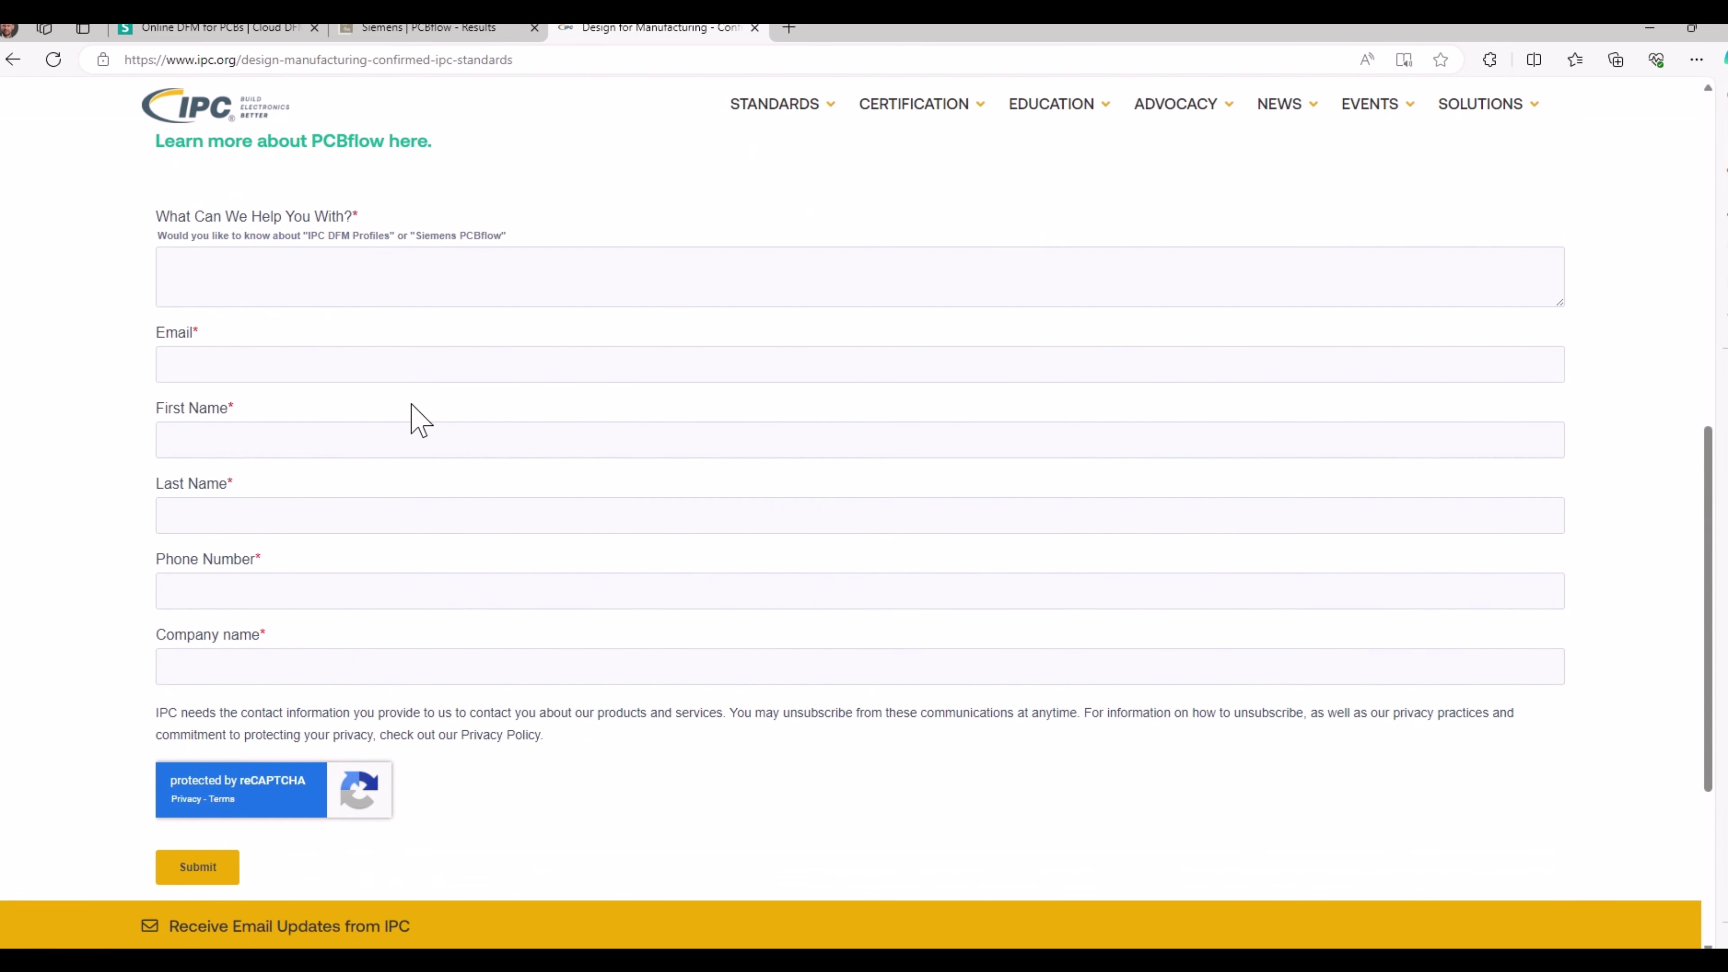
{"action": "scroll", "coordinate": [412, 406], "scroll_direction": "up", "scroll_amount": 6}
{"action": "scroll", "coordinate": [417, 402], "scroll_direction": "up", "scroll_amount": 3}
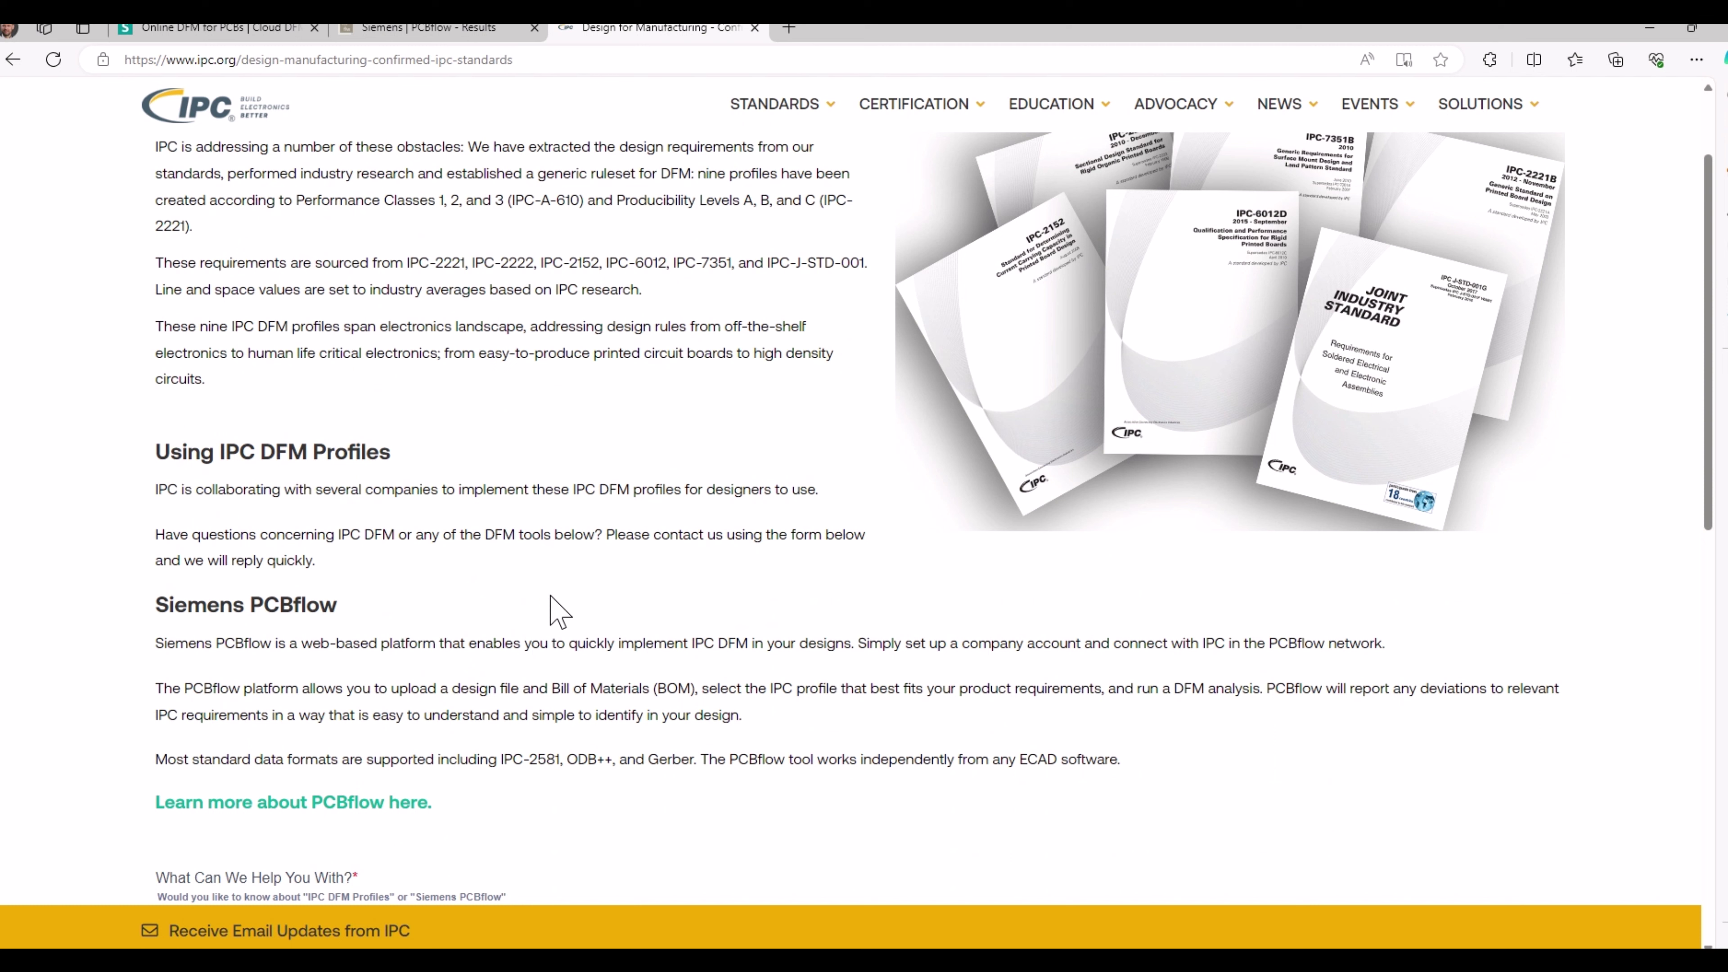
{"action": "scroll", "coordinate": [556, 618], "scroll_direction": "up", "scroll_amount": 3}
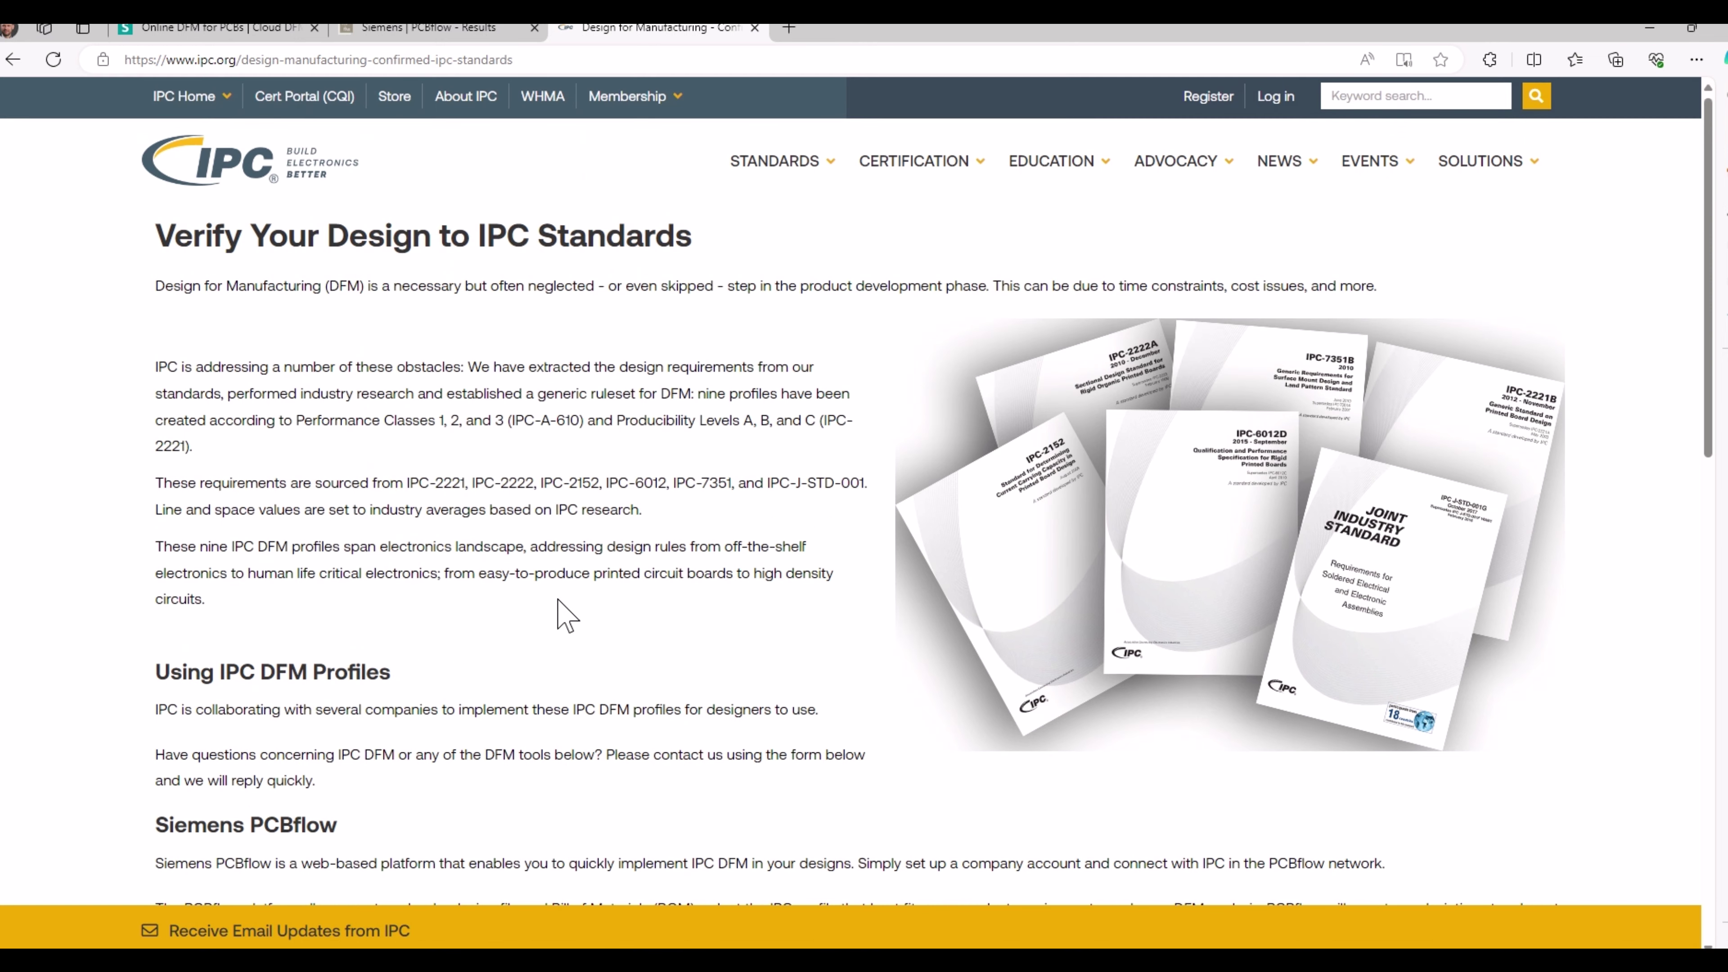
{"action": "scroll", "coordinate": [558, 608], "scroll_direction": "down", "scroll_amount": 3}
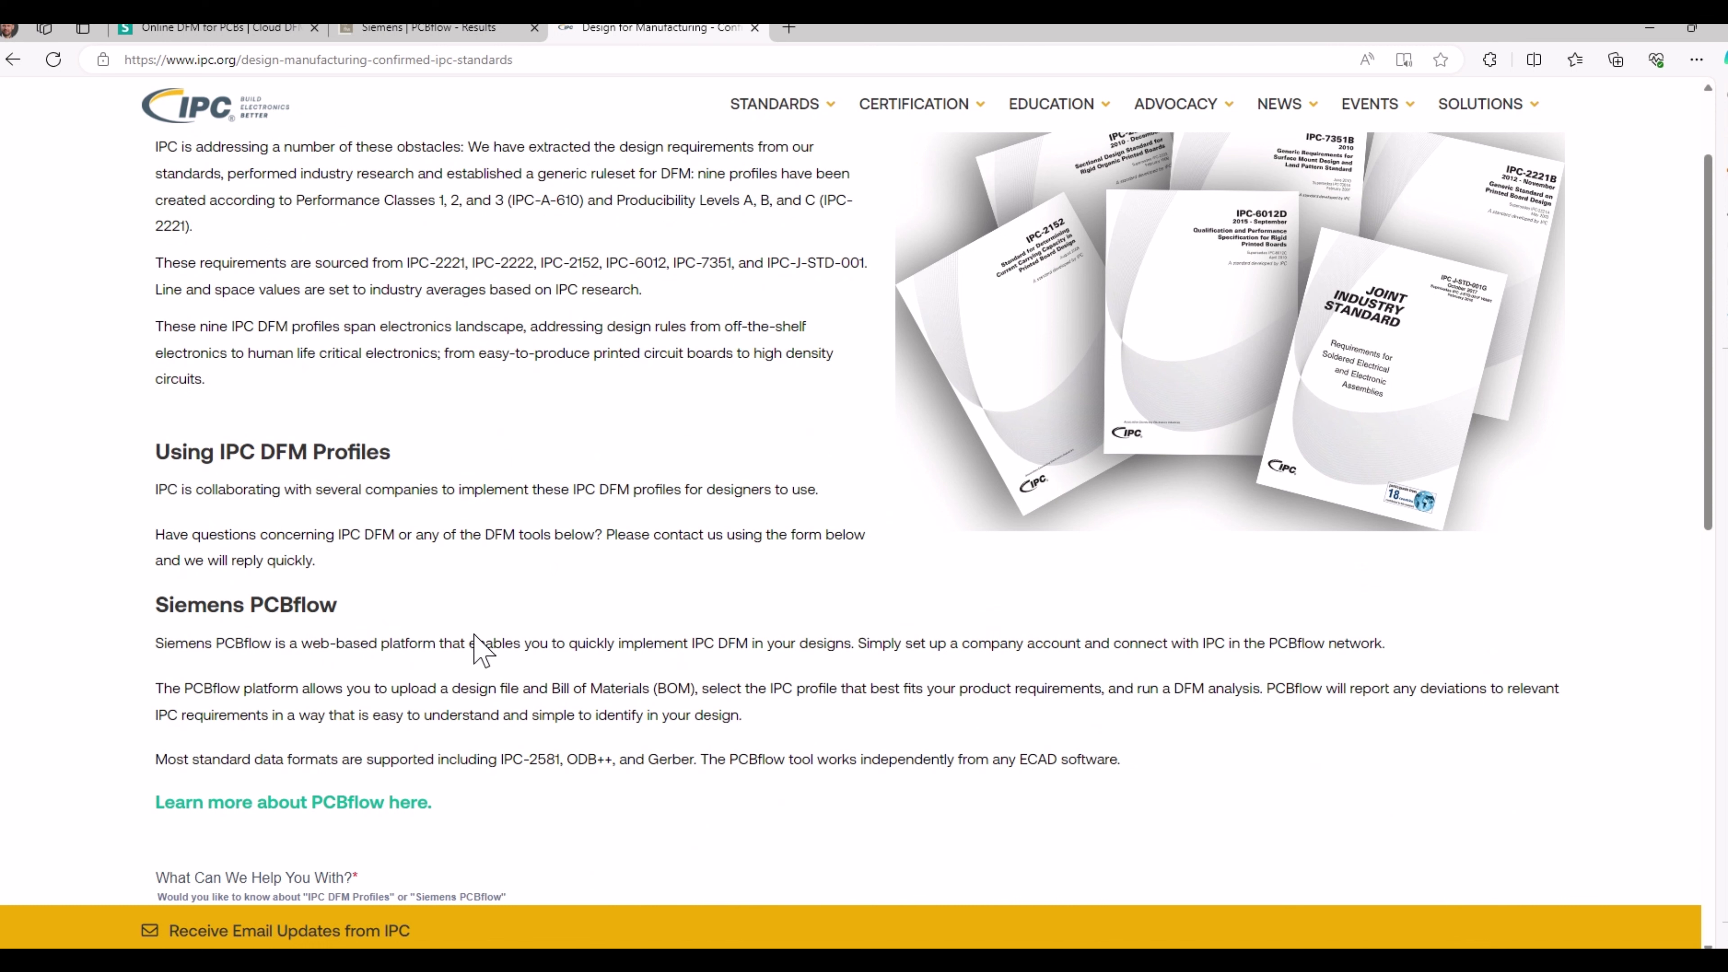
{"action": "scroll", "coordinate": [541, 634], "scroll_direction": "up", "scroll_amount": 3}
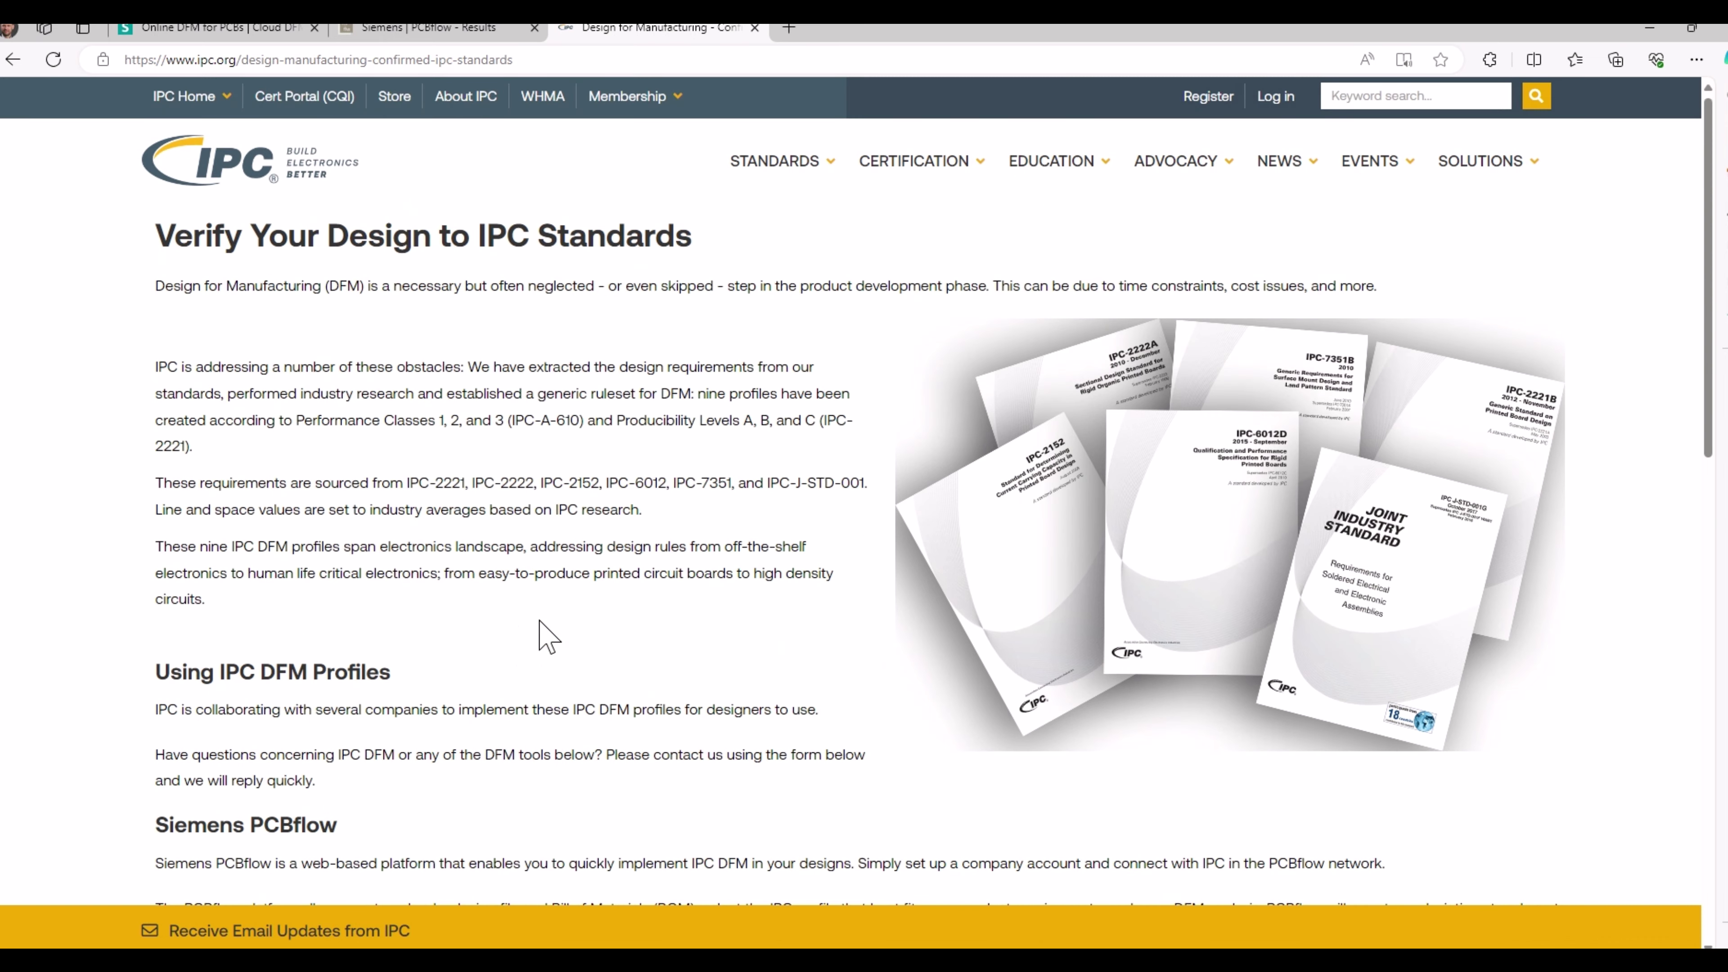